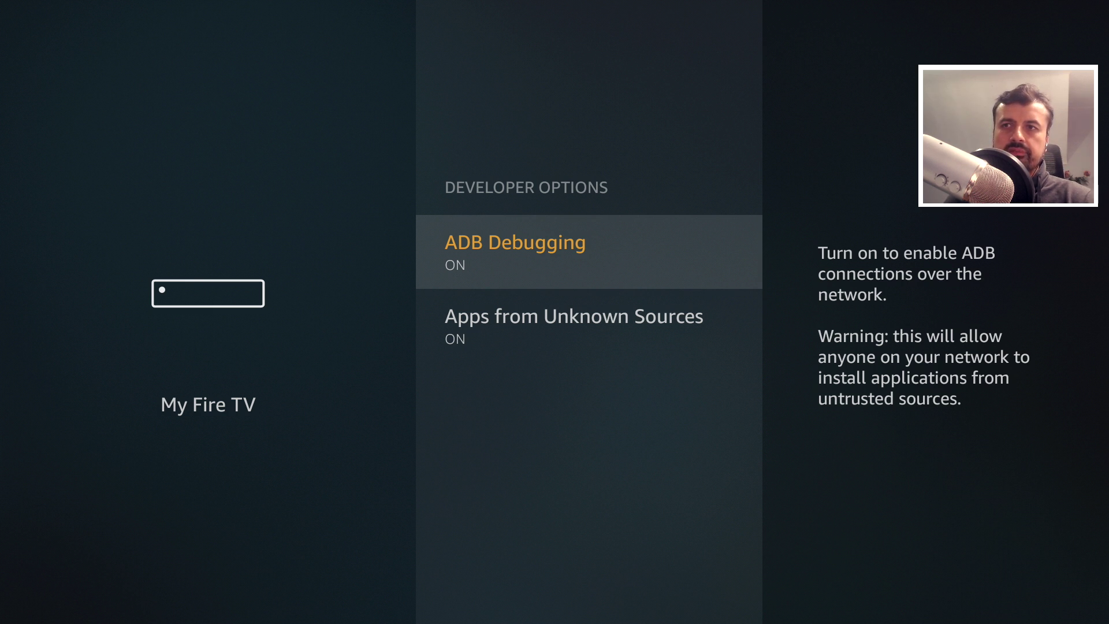
- Leave the developer options for the Fire TV home screen and open Downloader from the recent apps
key("Home")
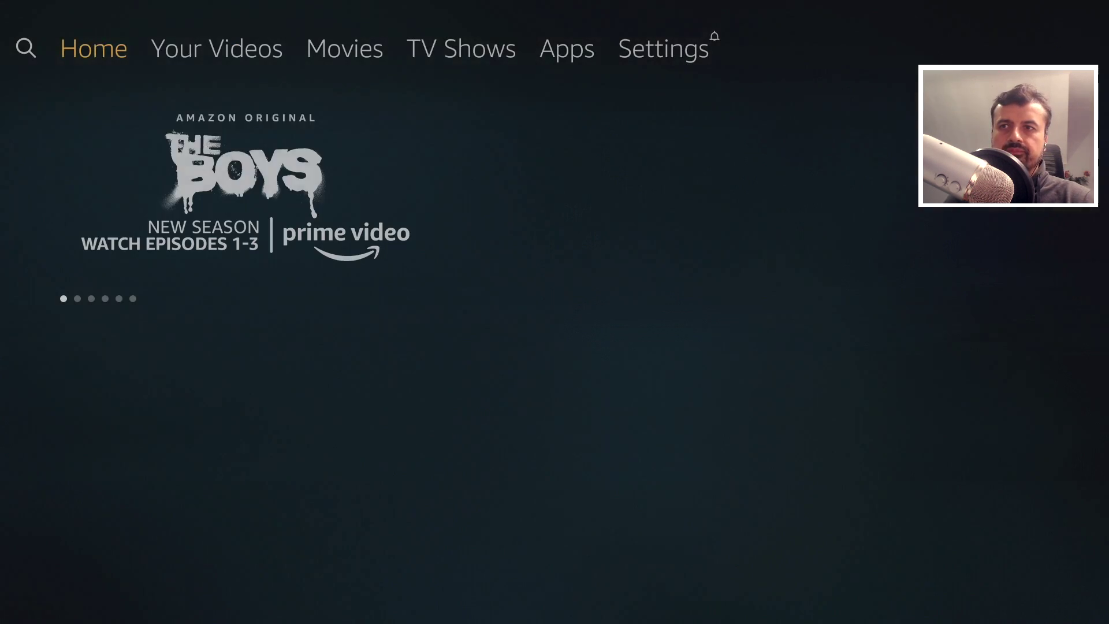
key("Down")
key("Down")
key("Right")
key("Right")
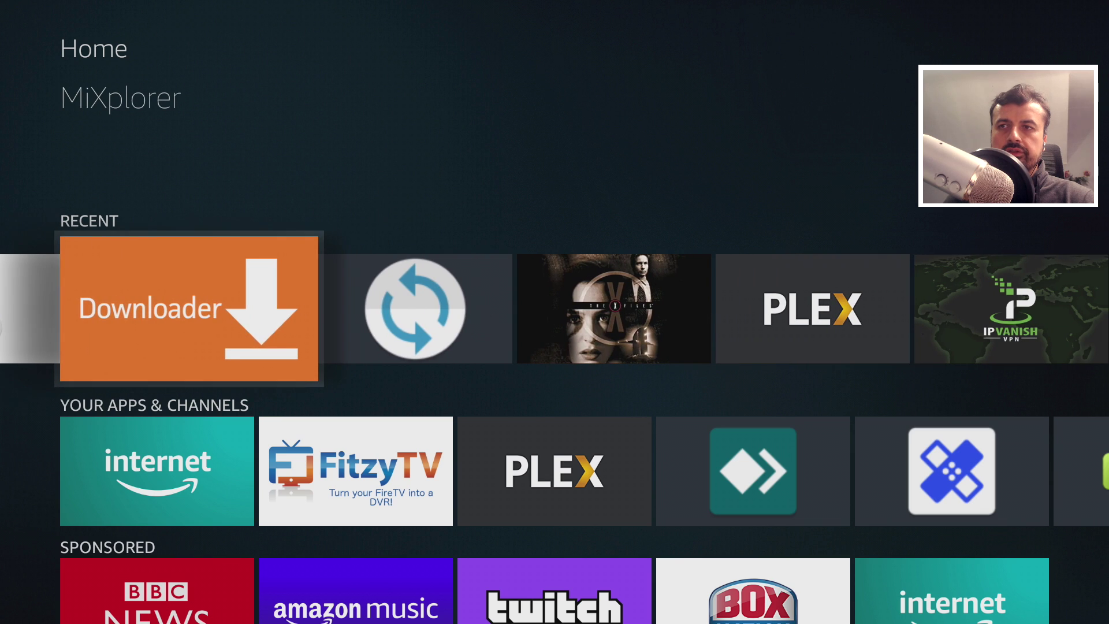
key("Return")
- Open Downloader's URL entry field and begin the web address with "bit.ly/"
key("Up")
key("Up")
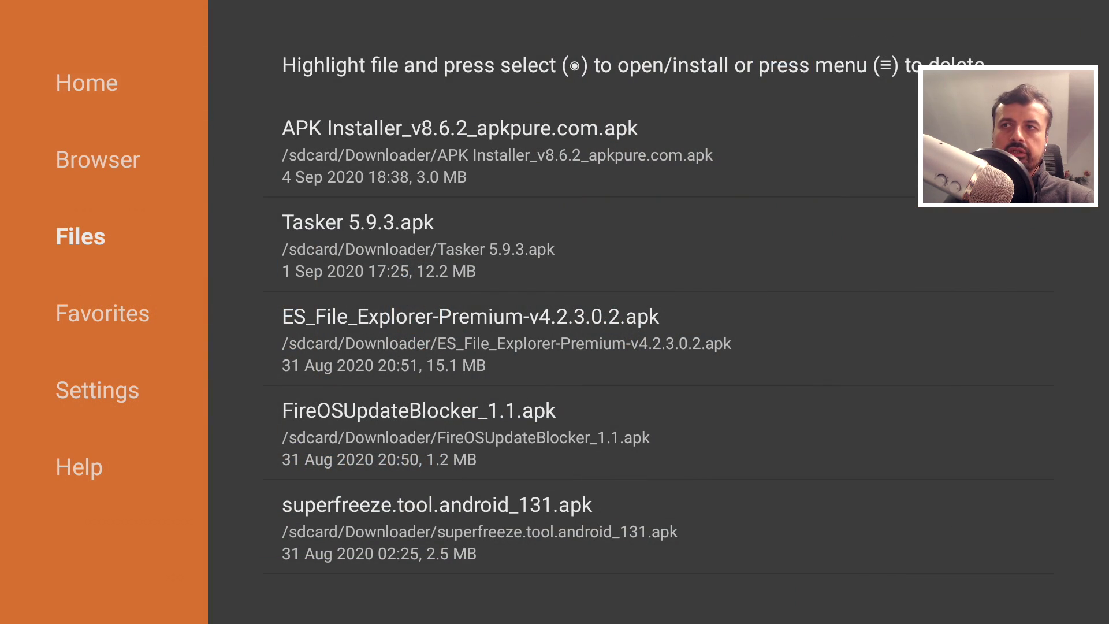
key("Right")
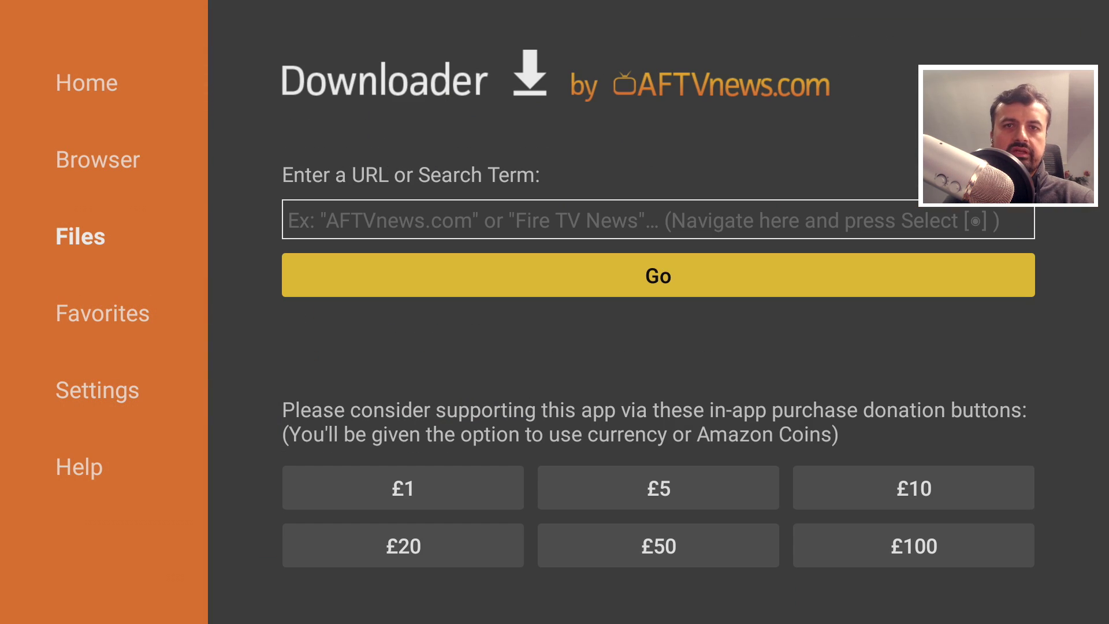
key("Down")
key("Up")
key("Up")
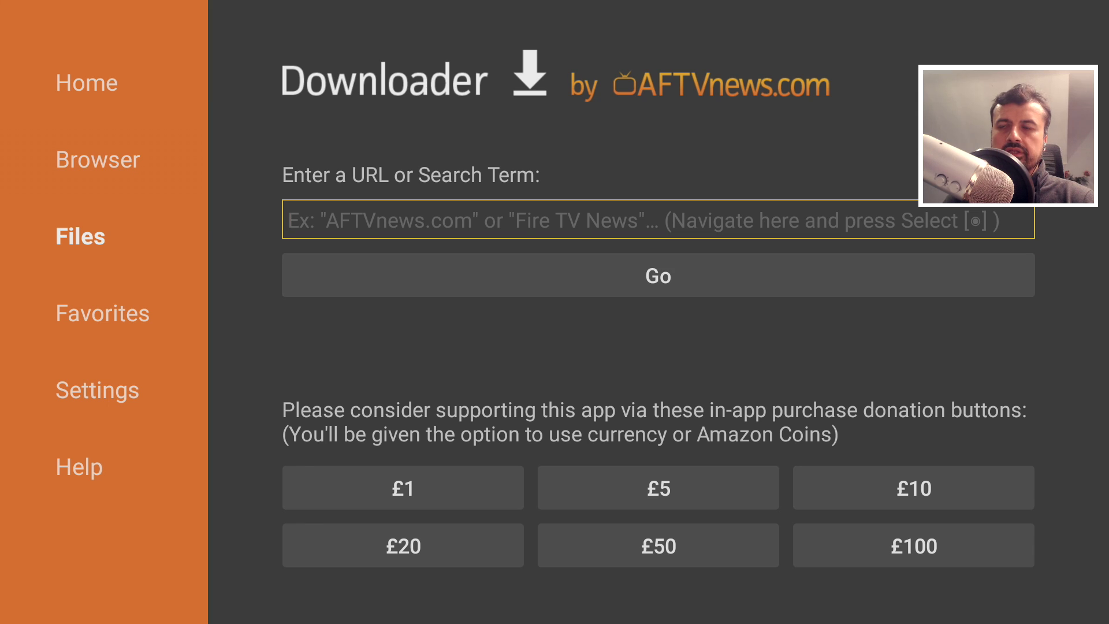
key("Return")
key("Down")
key("Up")
key("Right")
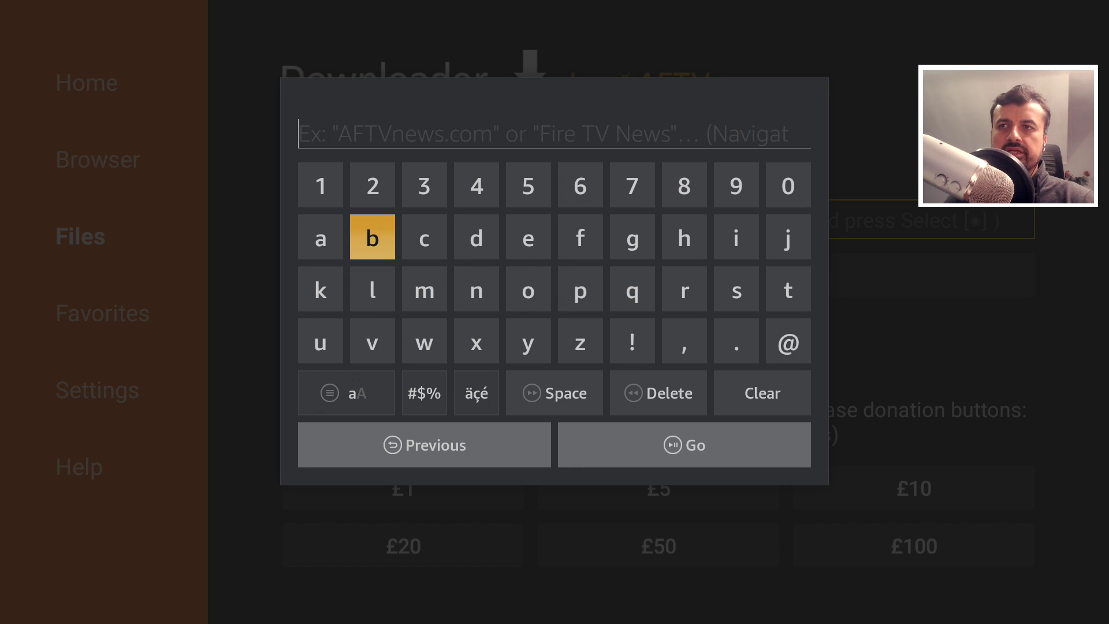
type("bit.l")
key("Down")
key("Right")
key("Right")
key("Right")
type("y/")
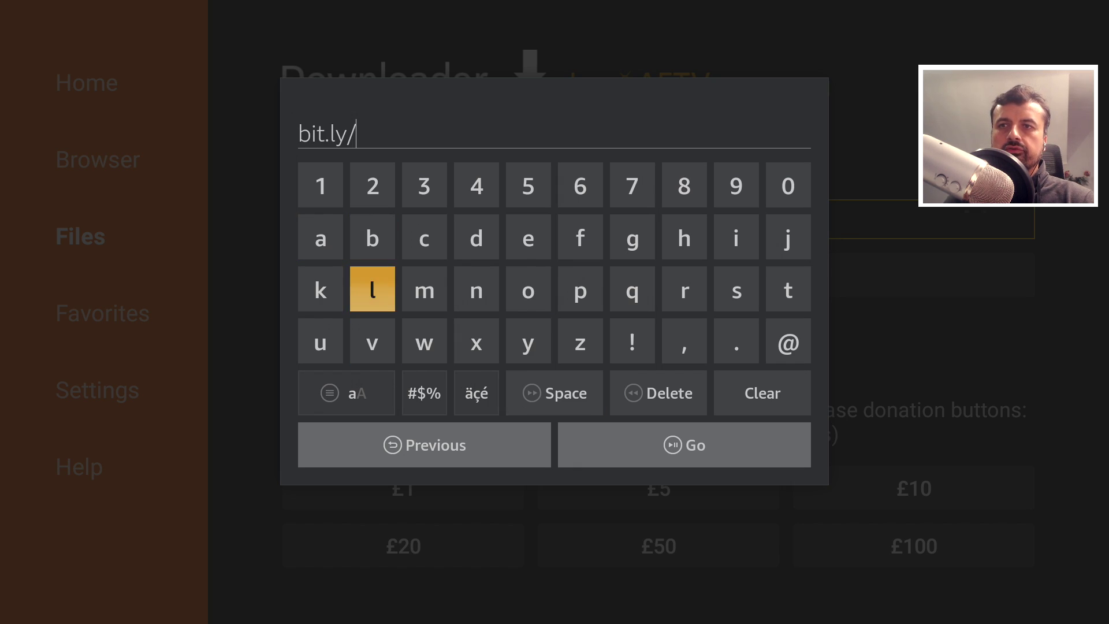
- Append "tduk" to the bit.ly address in the URL entry
key("Left")
key("Left")
type("t")
key("Right")
key("Right")
key("Right")
key("Right")
key("Right")
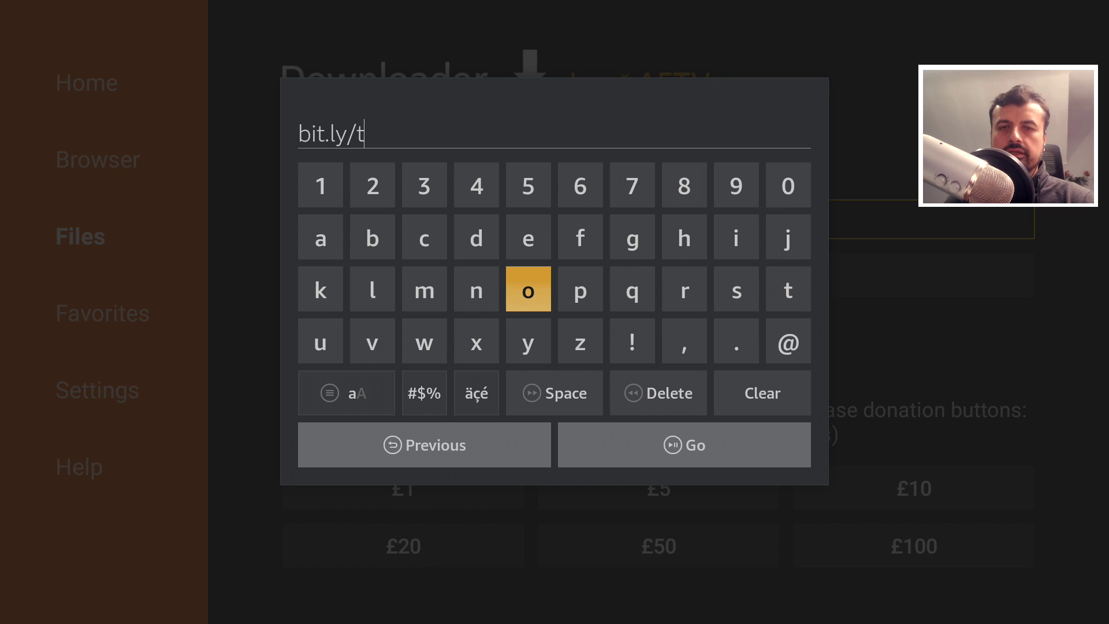
key("Up")
key("Left")
type("d")
key("Down")
key("Down")
key("Left")
key("Left")
key("Left")
type("u")
key("Up")
type("k")
- Complete the address as bit.ly/tduk2019 and load the website
key("Up")
key("Up")
key("Right")
type("2")
key("Left")
key("Left")
type("0")
key("Right")
type("1")
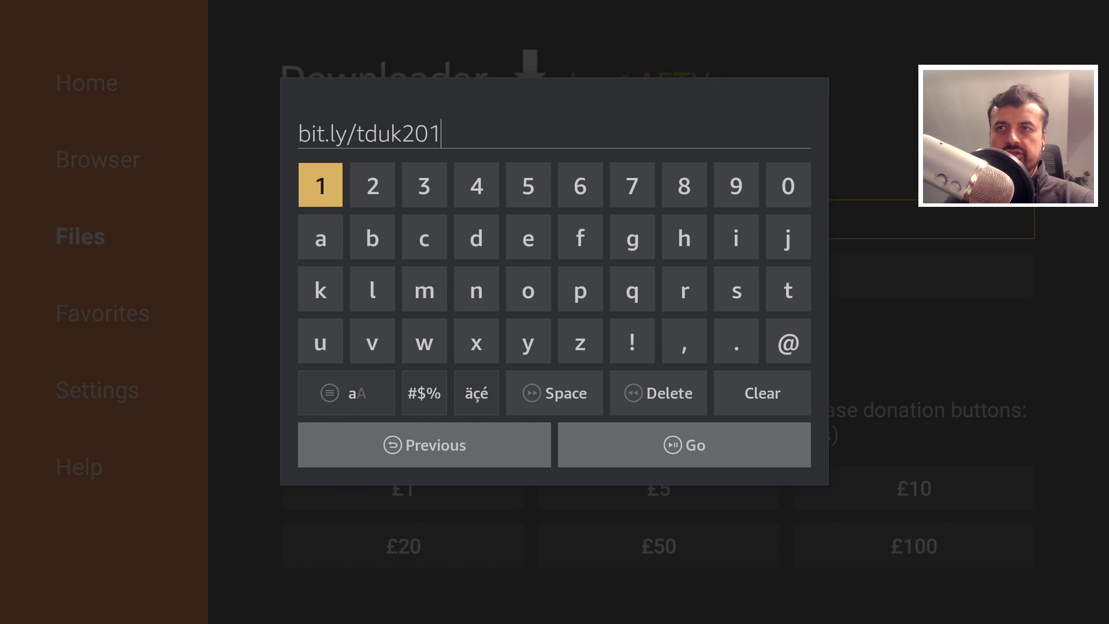
key("Left")
key("Left")
type("9")
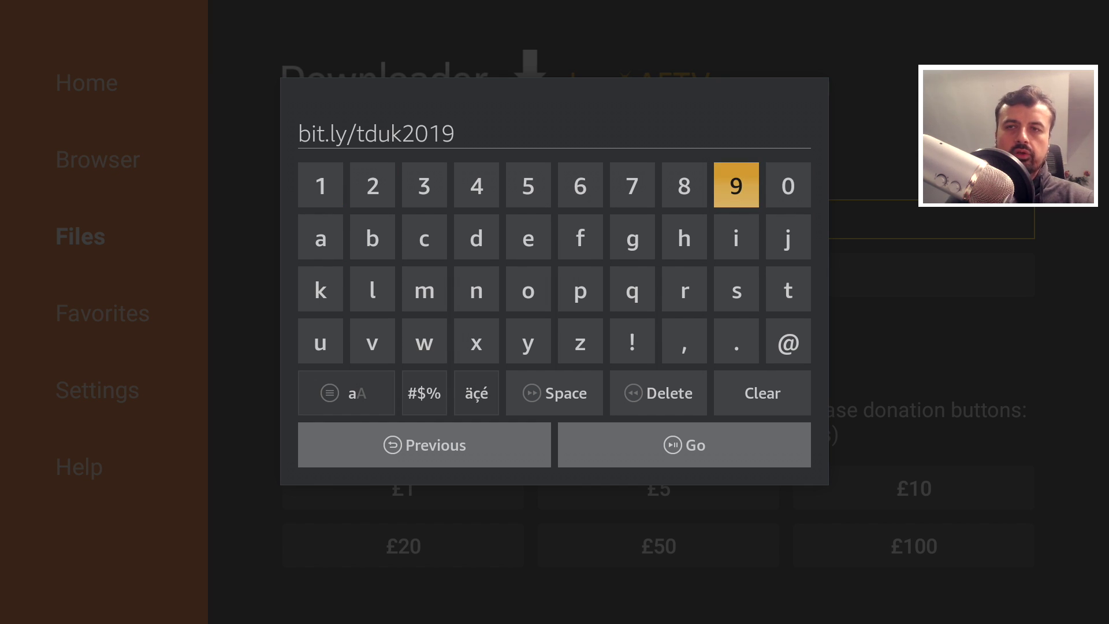
key("XF86AudioPlay")
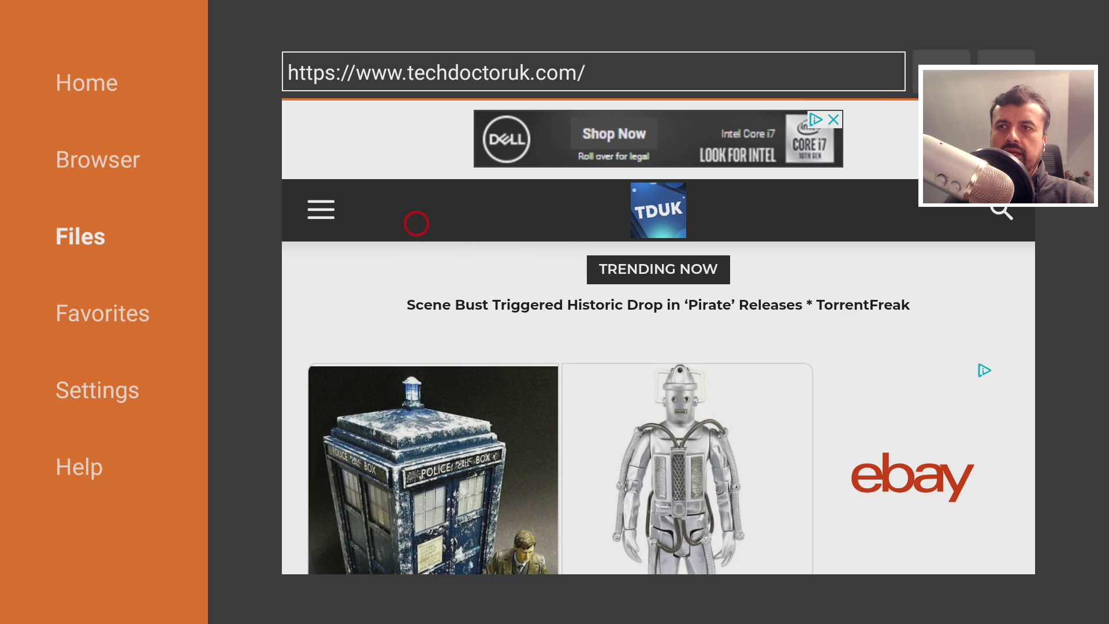
- Open the article "Batch Install Multiple APK's With APK Installer" from the site's Tutorials section
left_click(306, 221)
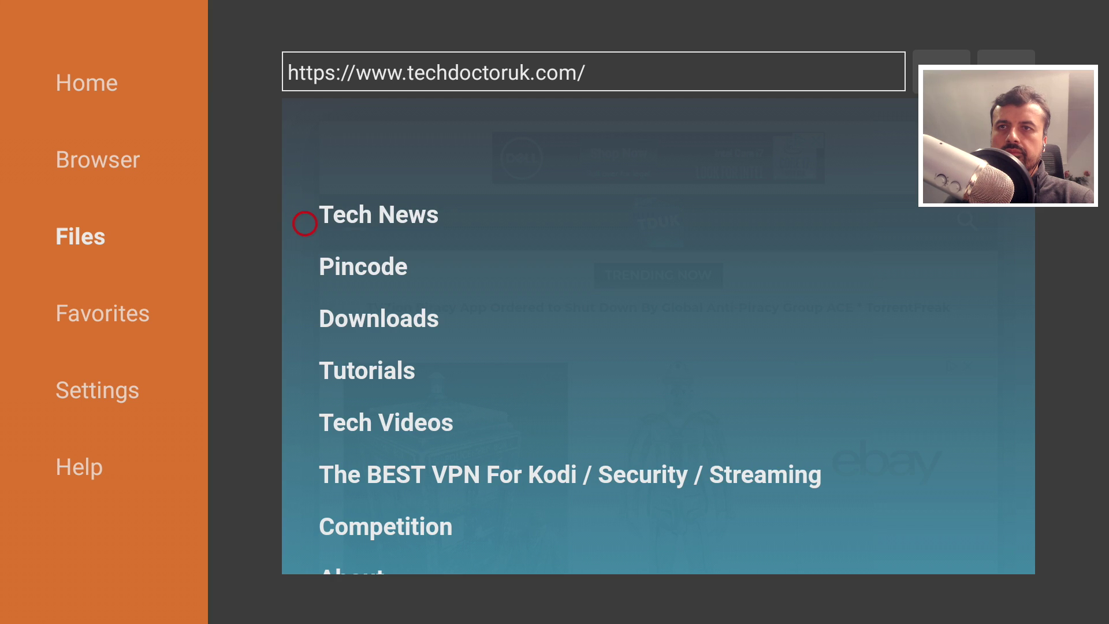
left_click(381, 386)
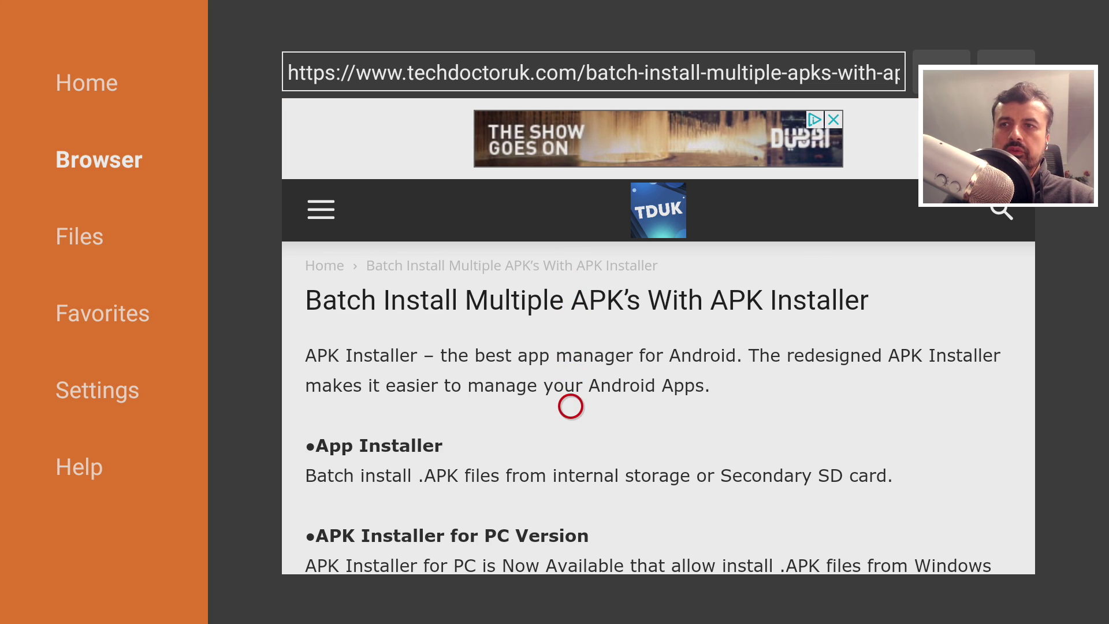
- Read the article's APK Installer feature list and setup steps through to the Software Needed section
scroll(570, 512, "down", 1)
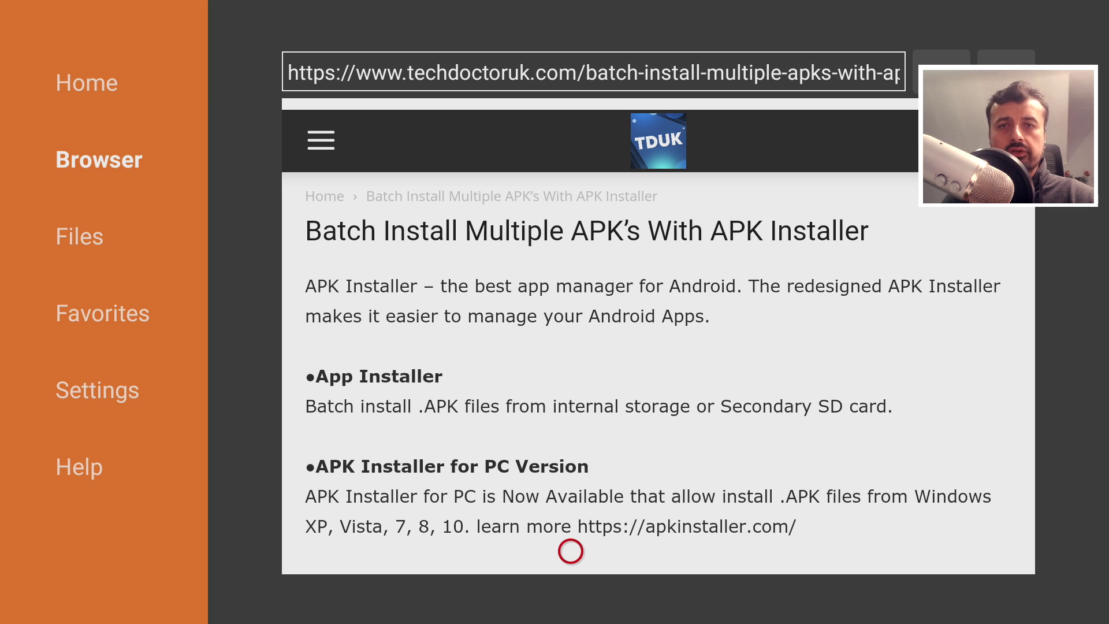
scroll(570, 551, "down", 3)
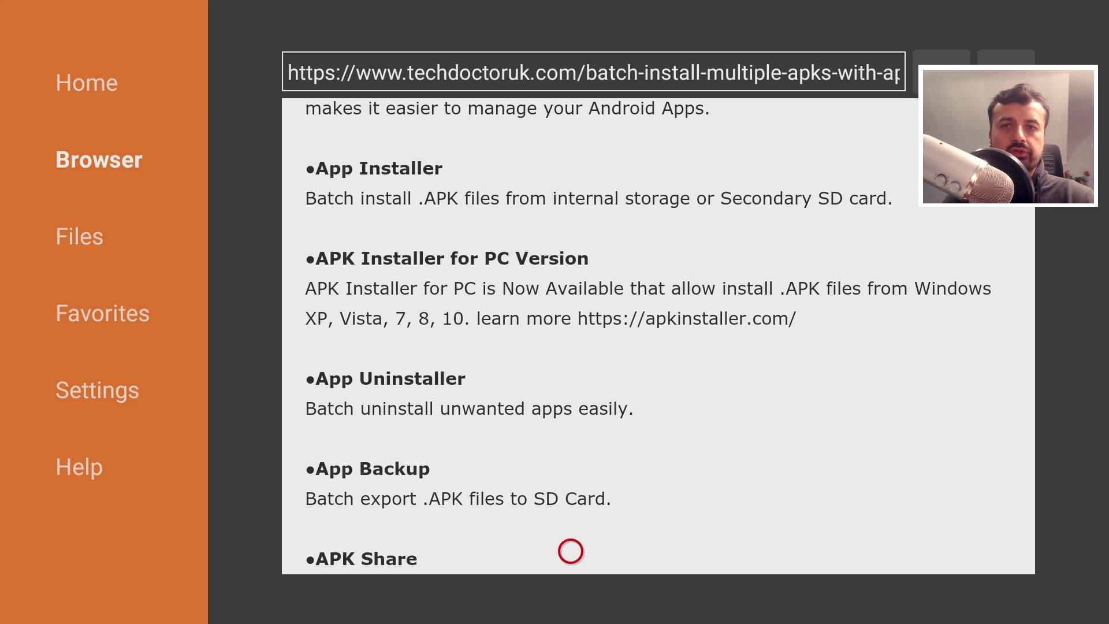
scroll(571, 551, "down", 3)
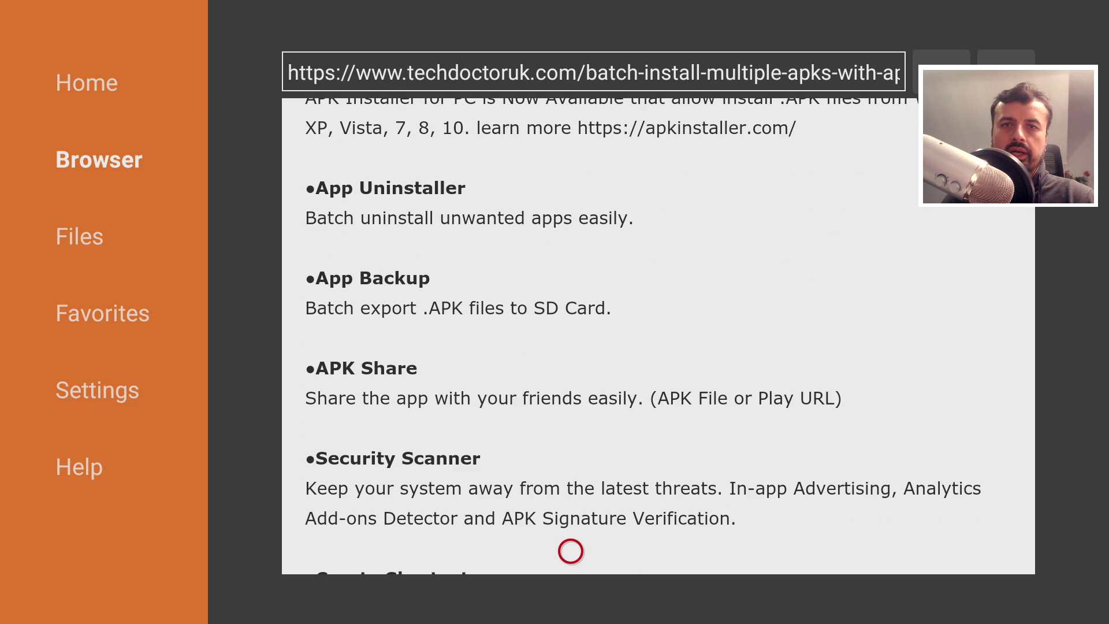
scroll(571, 551, "down", 7)
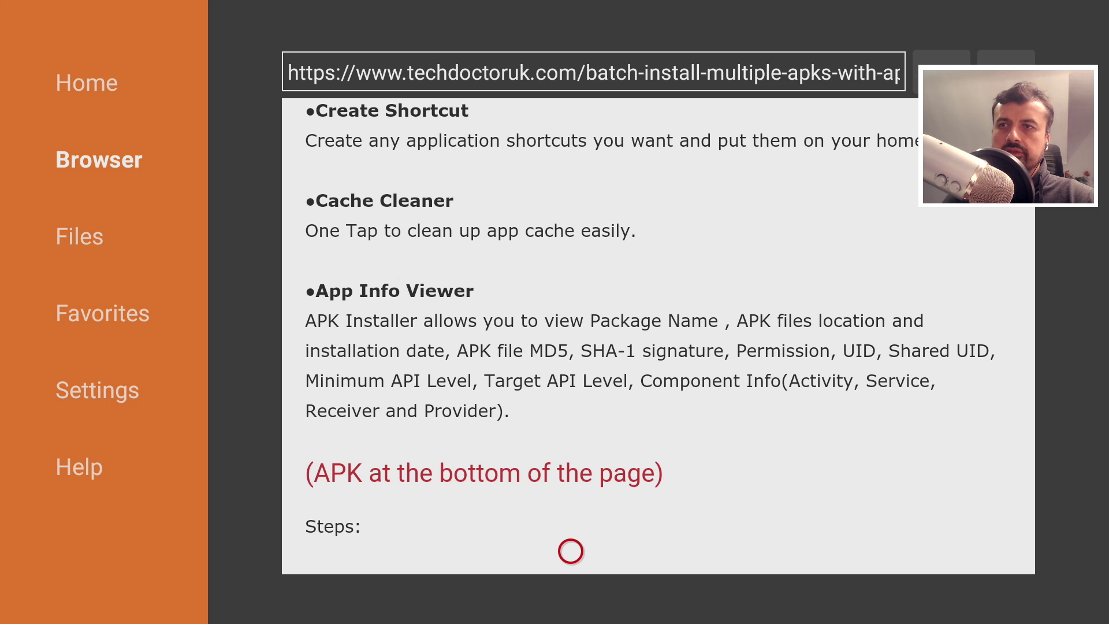
scroll(571, 551, "down", 1)
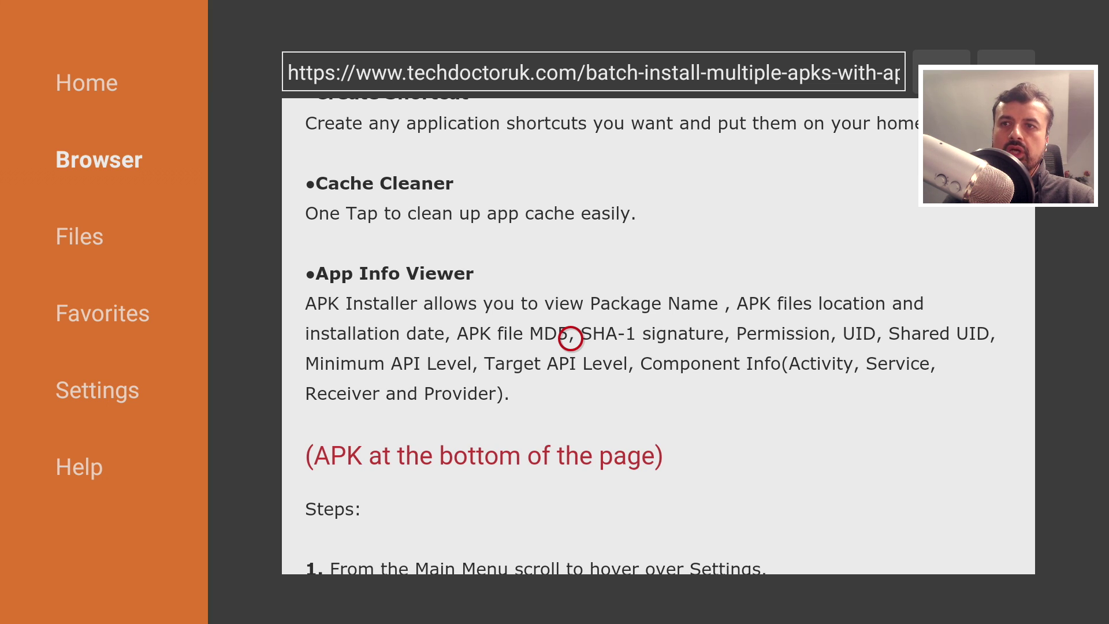
scroll(570, 551, "down", 9)
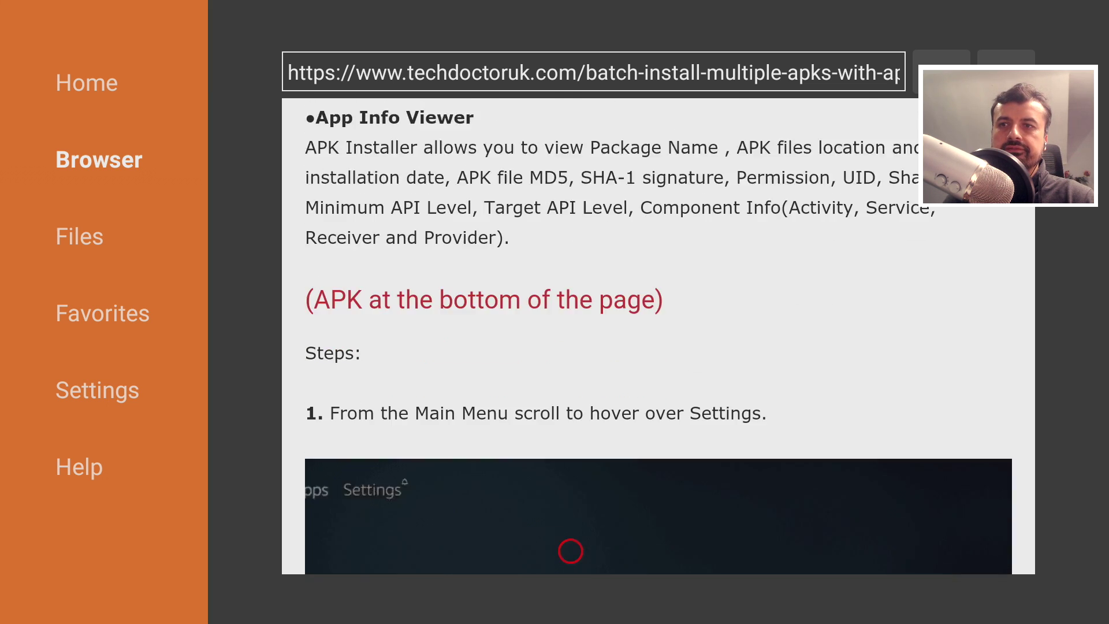
scroll(571, 551, "down", 15)
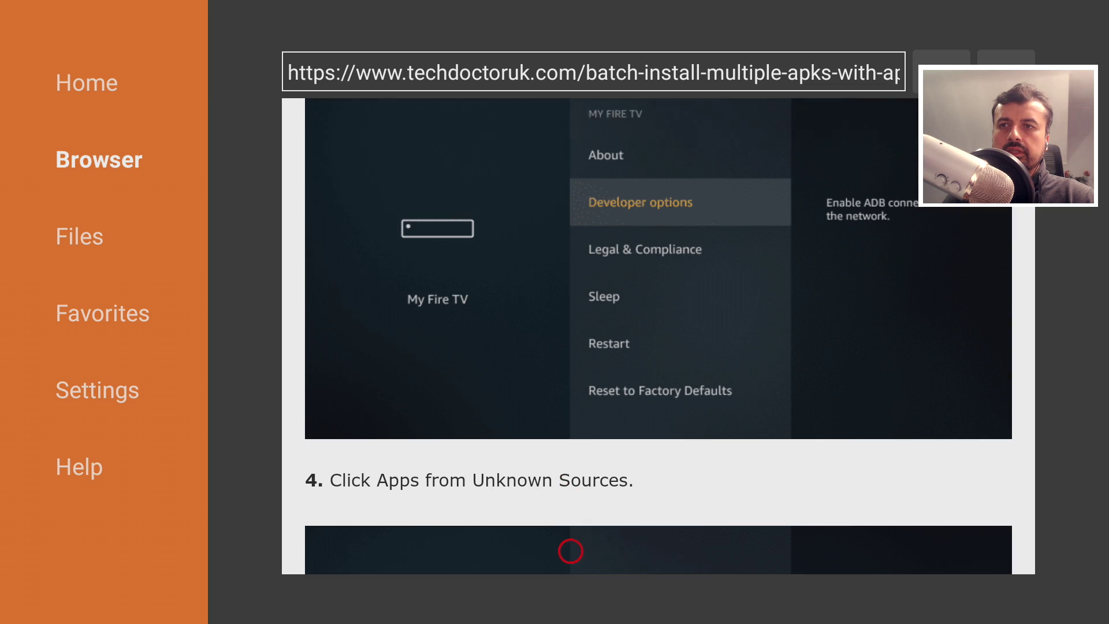
scroll(570, 551, "down", 15)
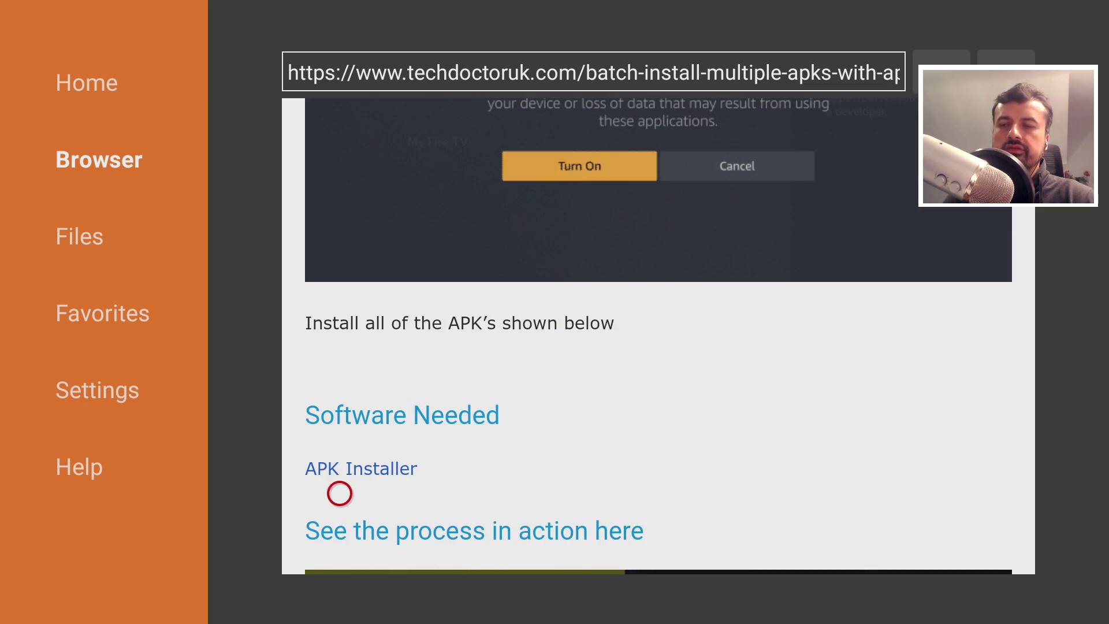
- Follow the APK Installer link under Software Needed and download the APK from its download page
left_click(339, 472)
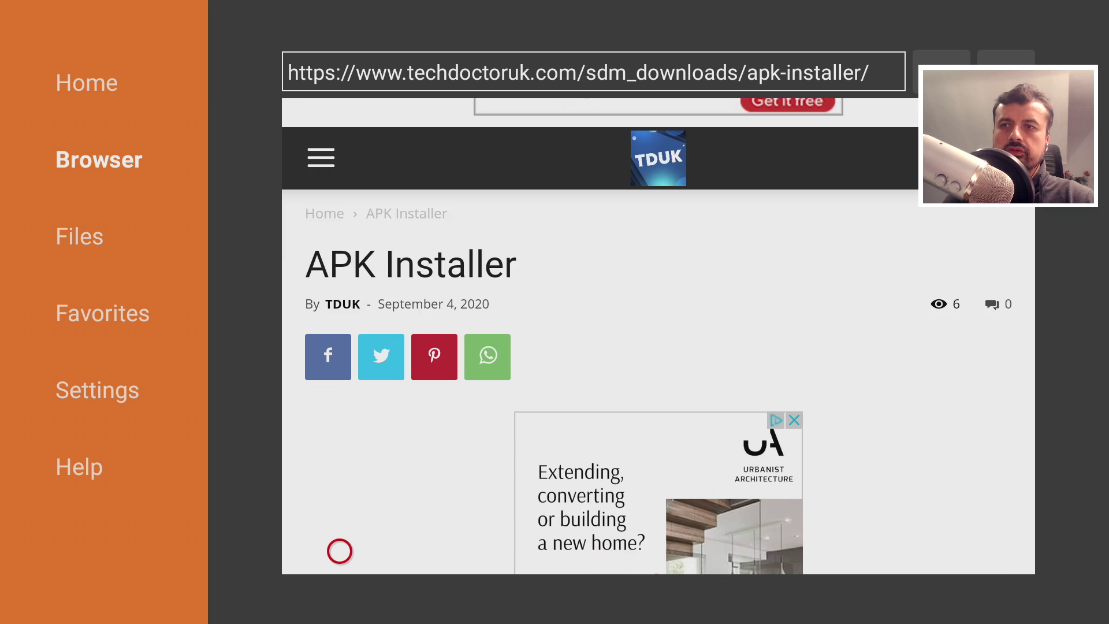
scroll(340, 551, "down", 3)
scroll(339, 551, "down", 10)
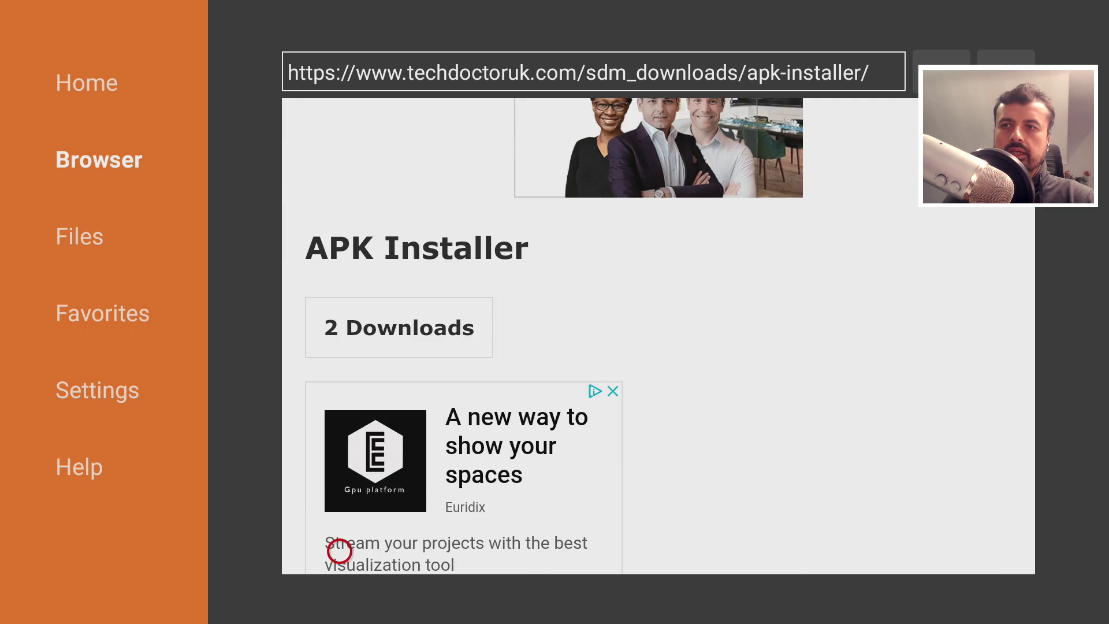
left_click(339, 416)
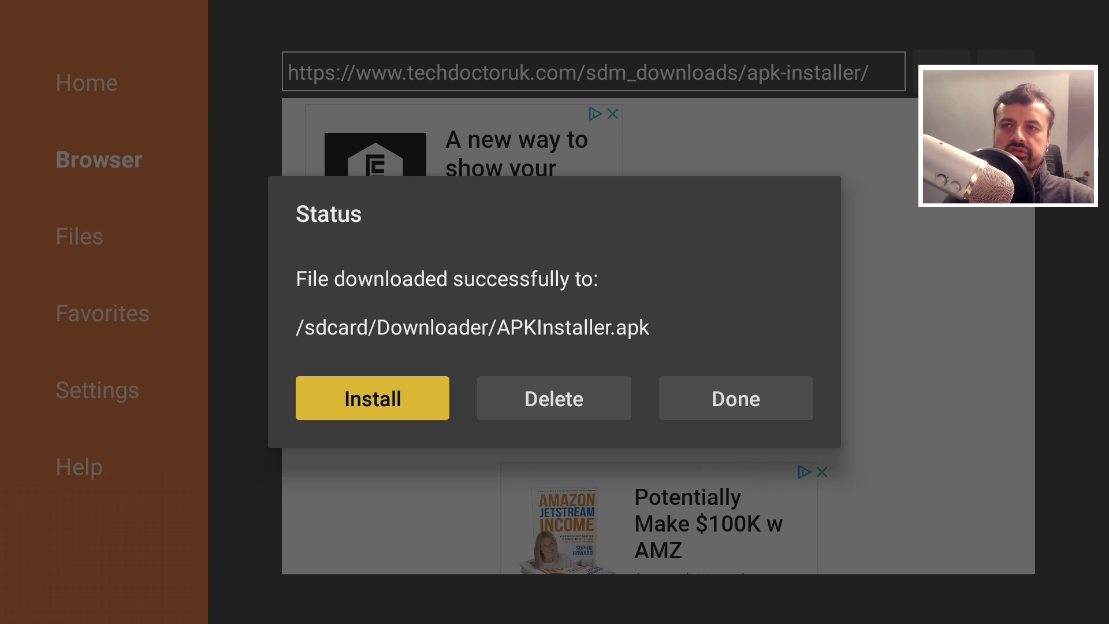
- Install the downloaded APKInstaller.apk and close the installer without opening the app
key("Return")
key("Return")
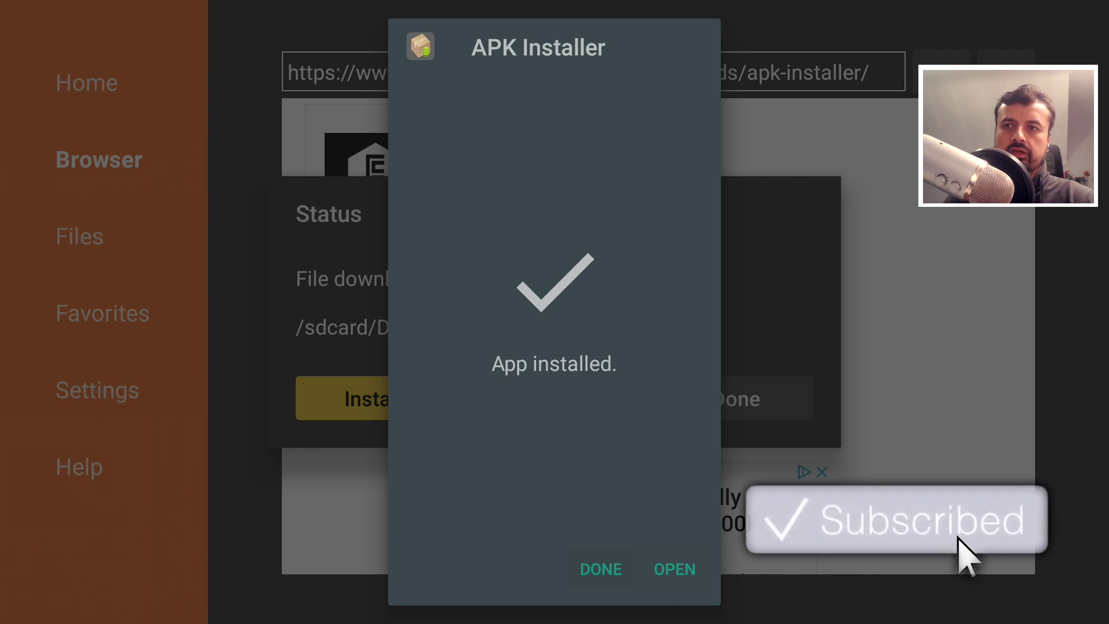
key("Escape")
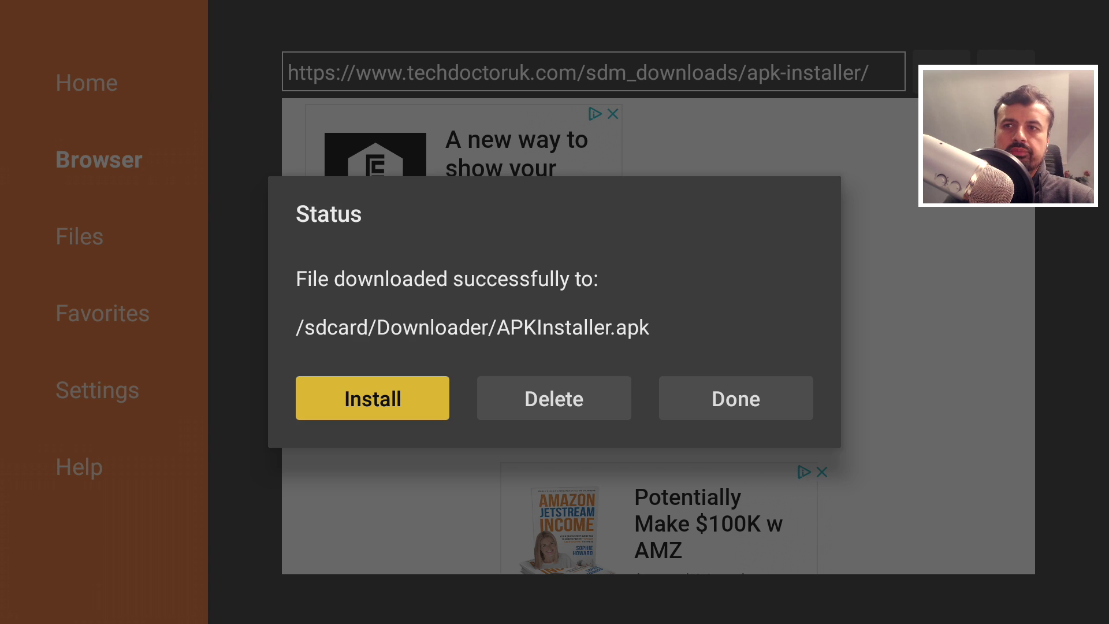
- Return to the home screen, launch APK Installer and show its list of local APKs to install
key("Home")
key("Return")
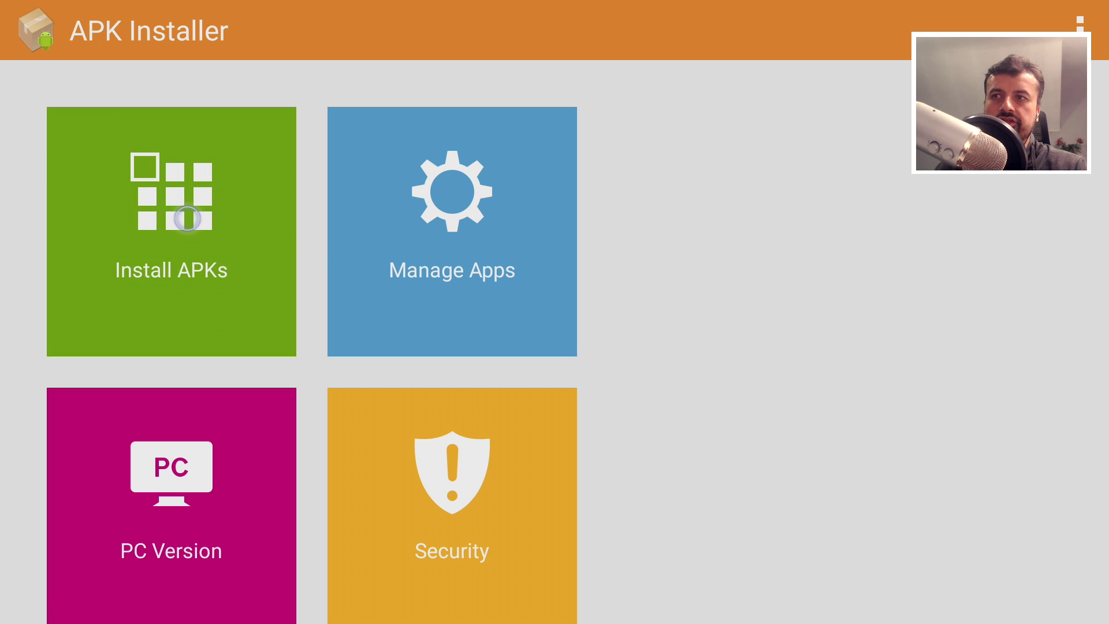
left_click(187, 219)
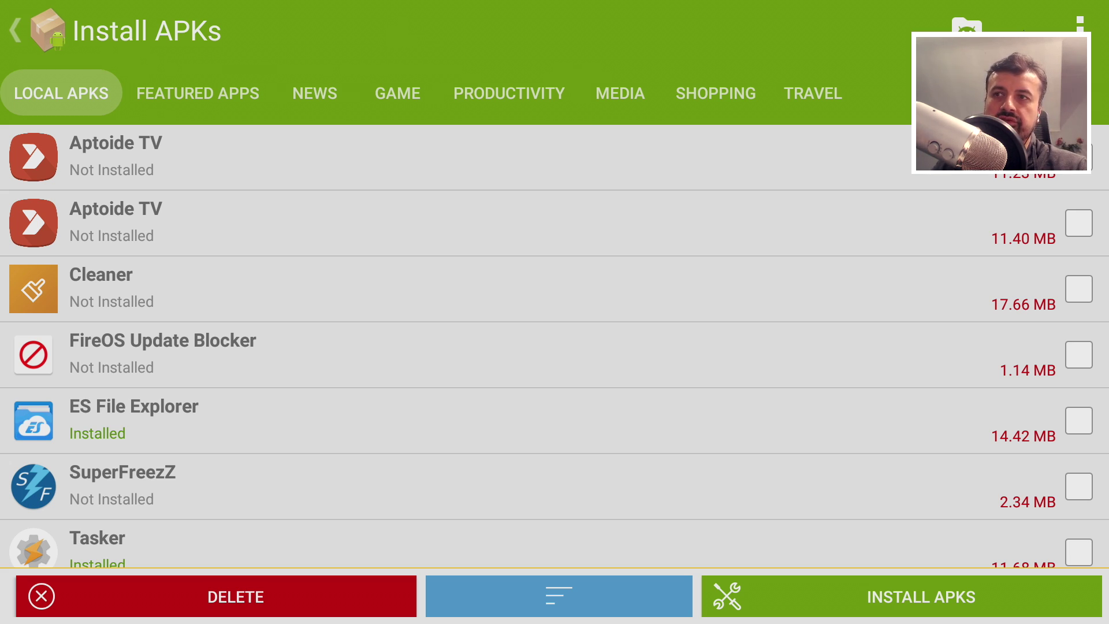
left_click(187, 172)
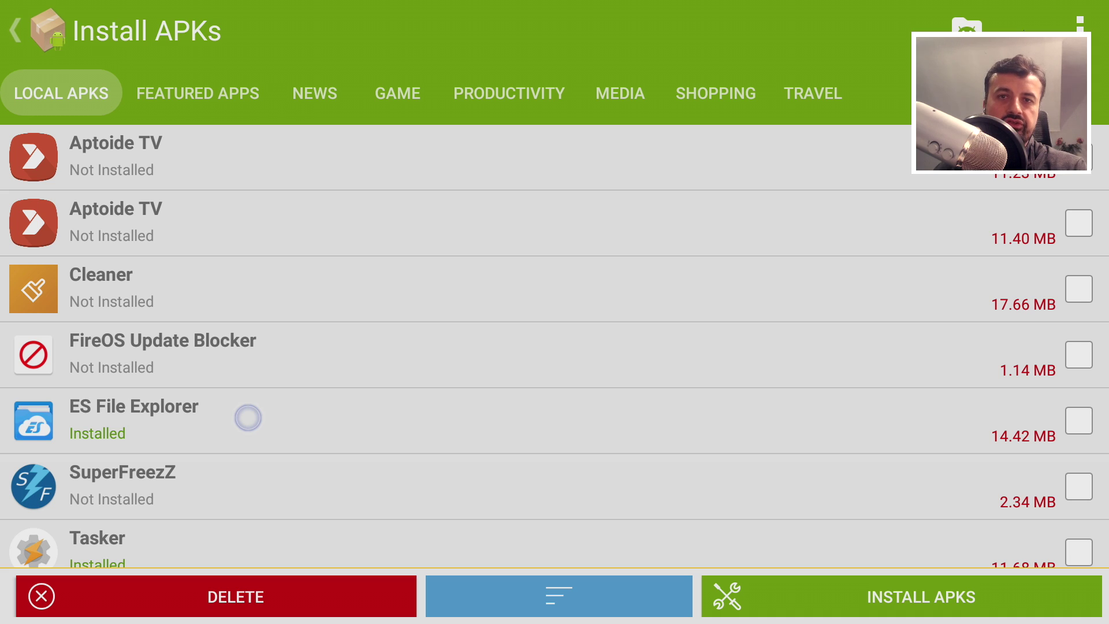
- Select TVirl and Easy Fire Tools in the local APKs list for batch installation
scroll(248, 417, "down", 2)
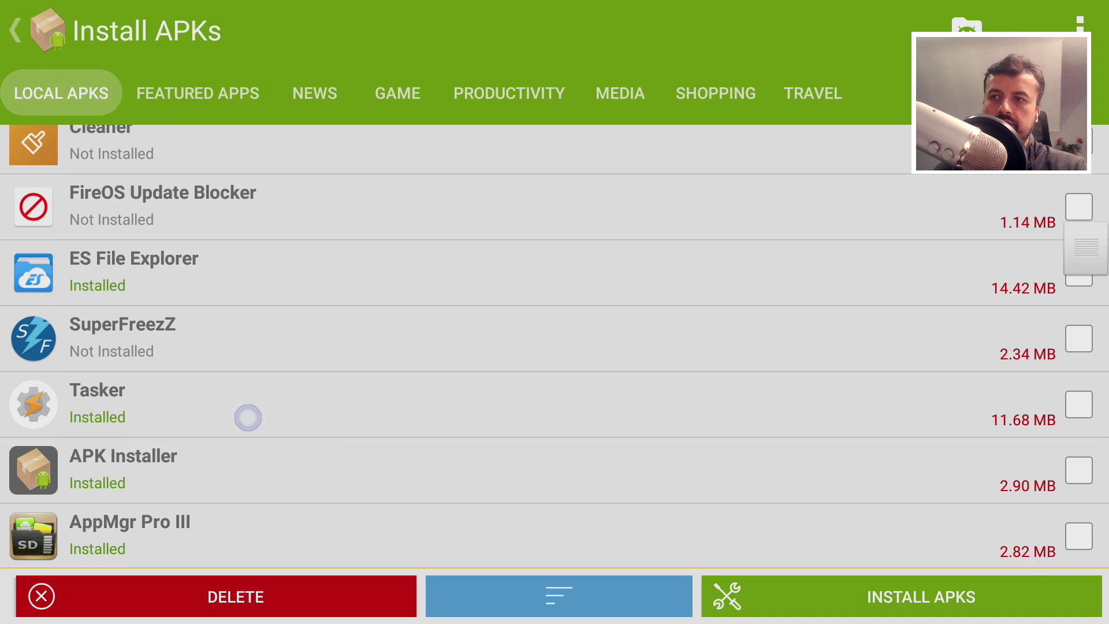
scroll(247, 417, "down", 3)
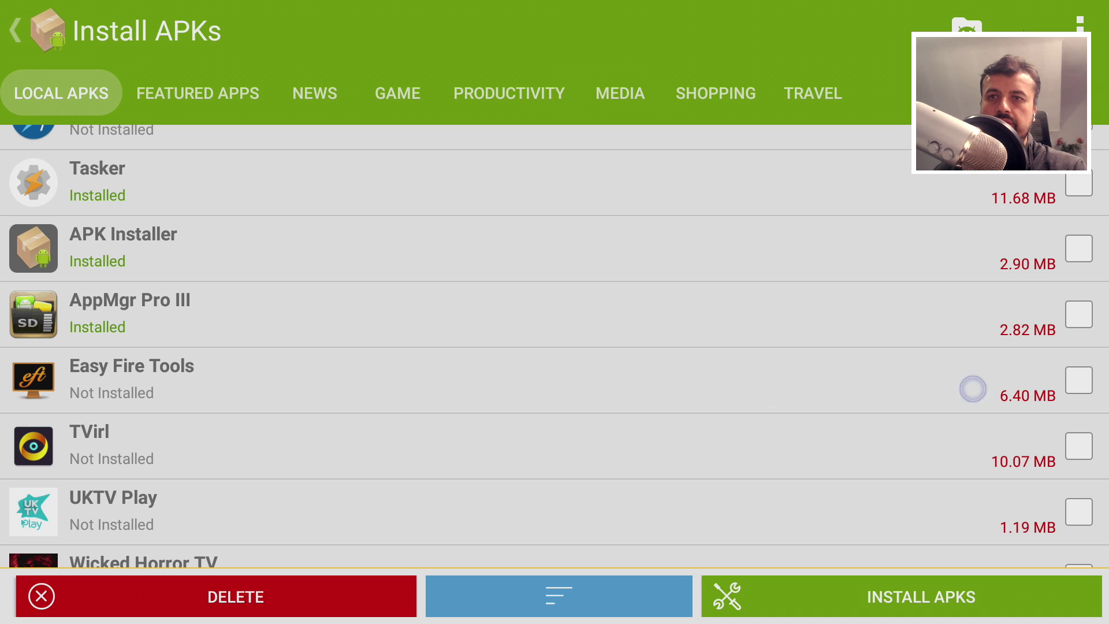
left_click(1078, 446)
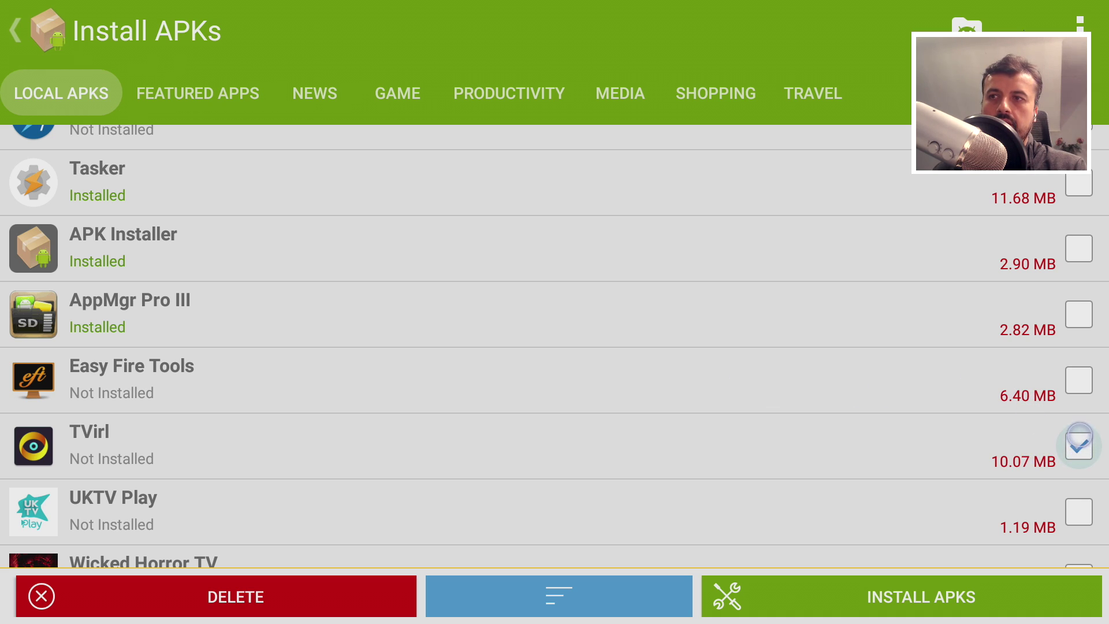
left_click(1079, 379)
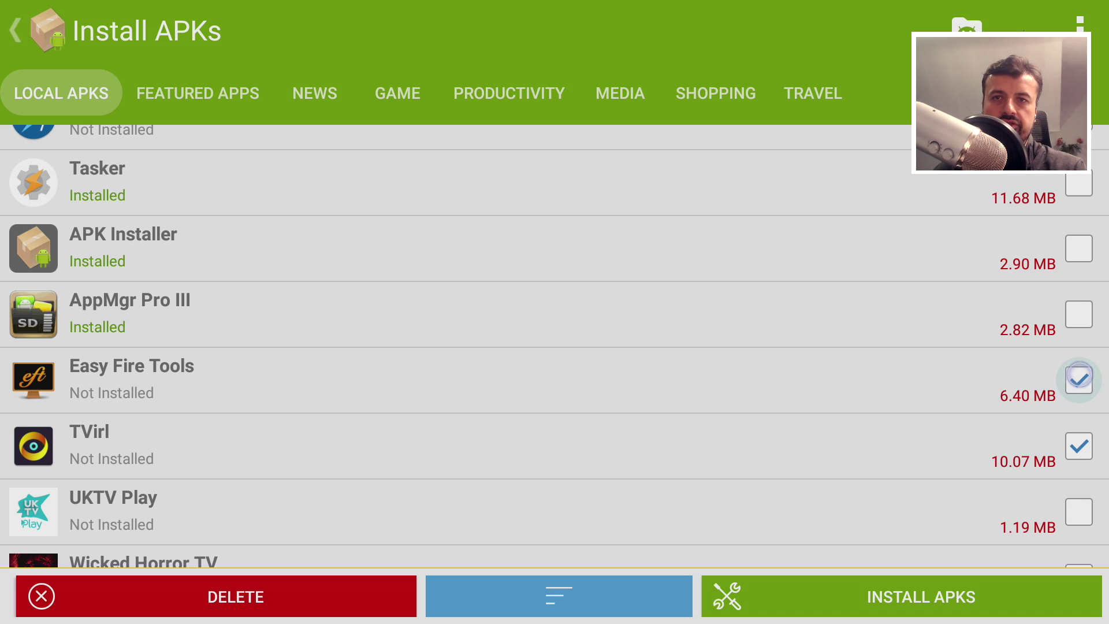
scroll(1079, 377, "up", 2)
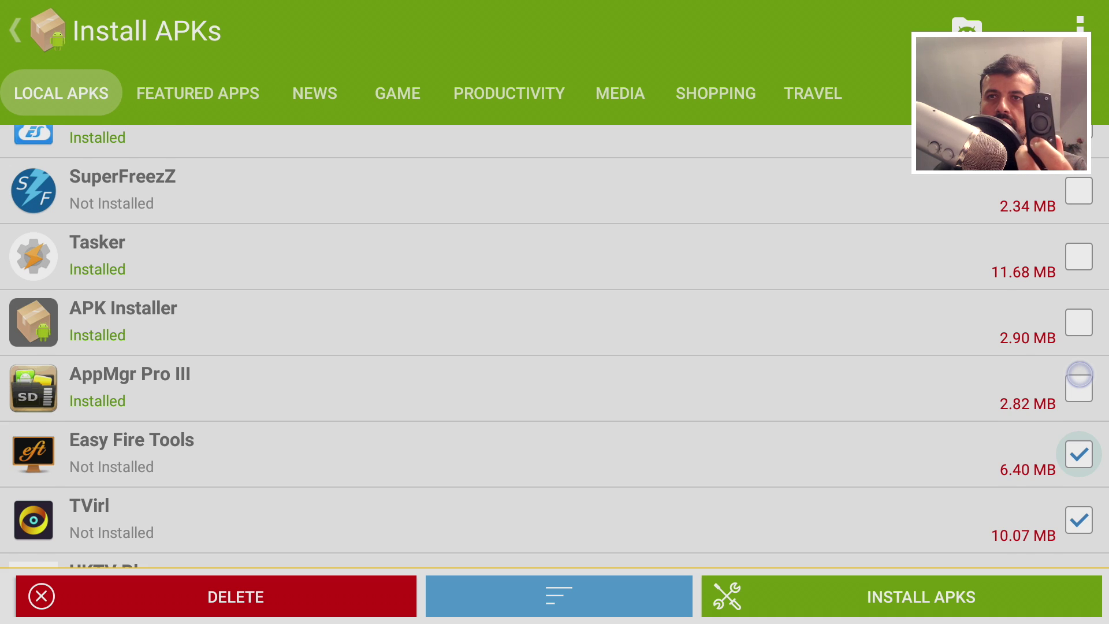
scroll(1079, 375, "up", 8)
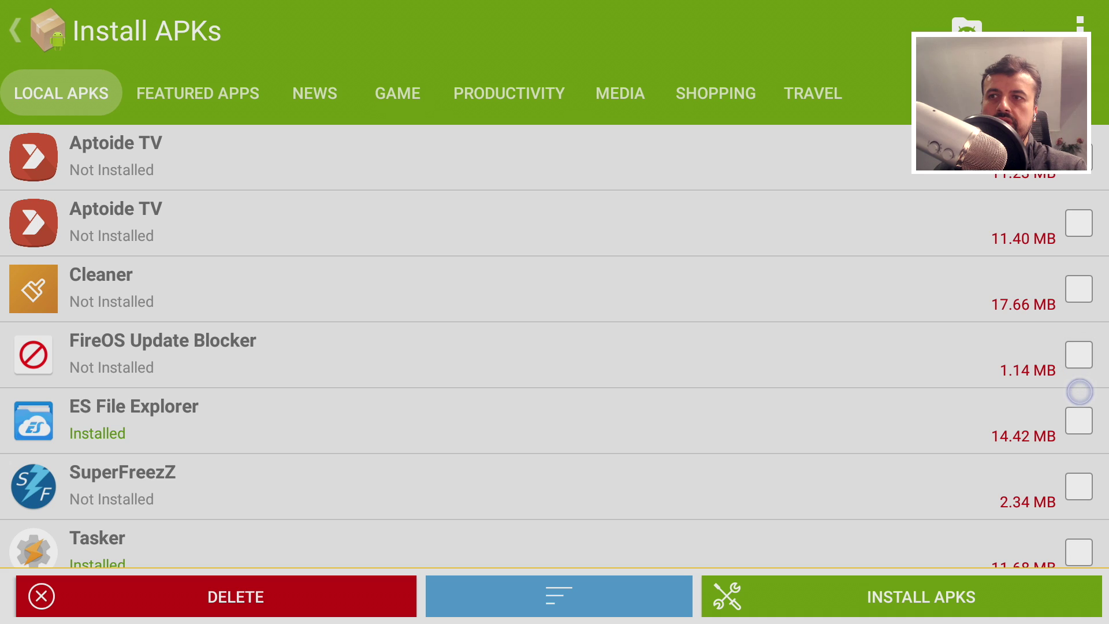
- Add FireOS Update Blocker and SuperFreezZ to the selection and batch install all four chosen APKs, closing each installer without opening the app
left_click(1080, 360)
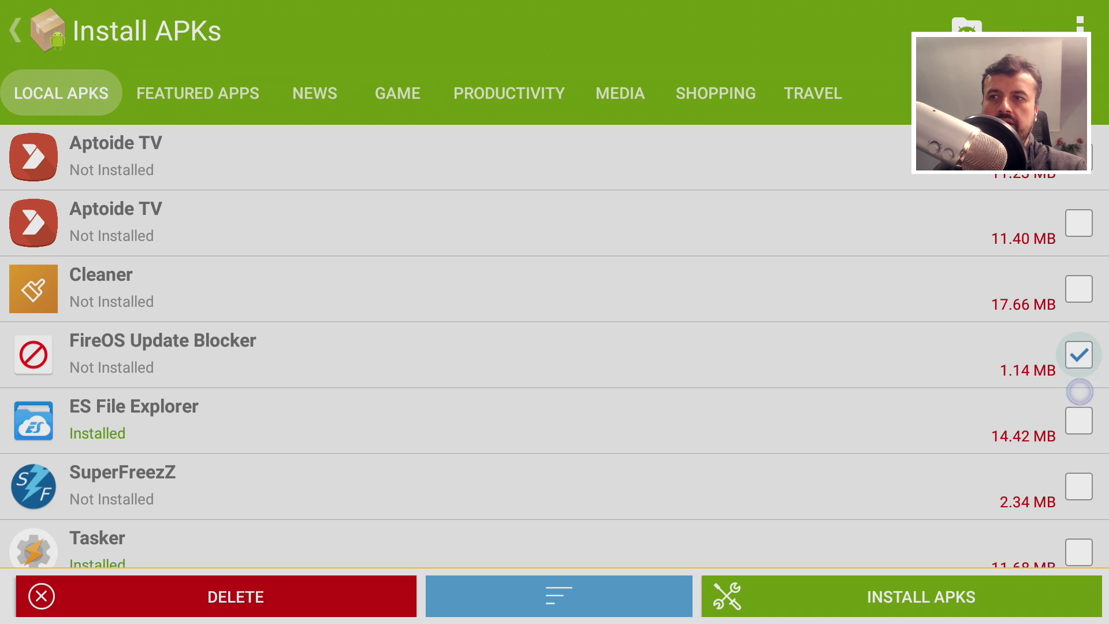
left_click(1079, 485)
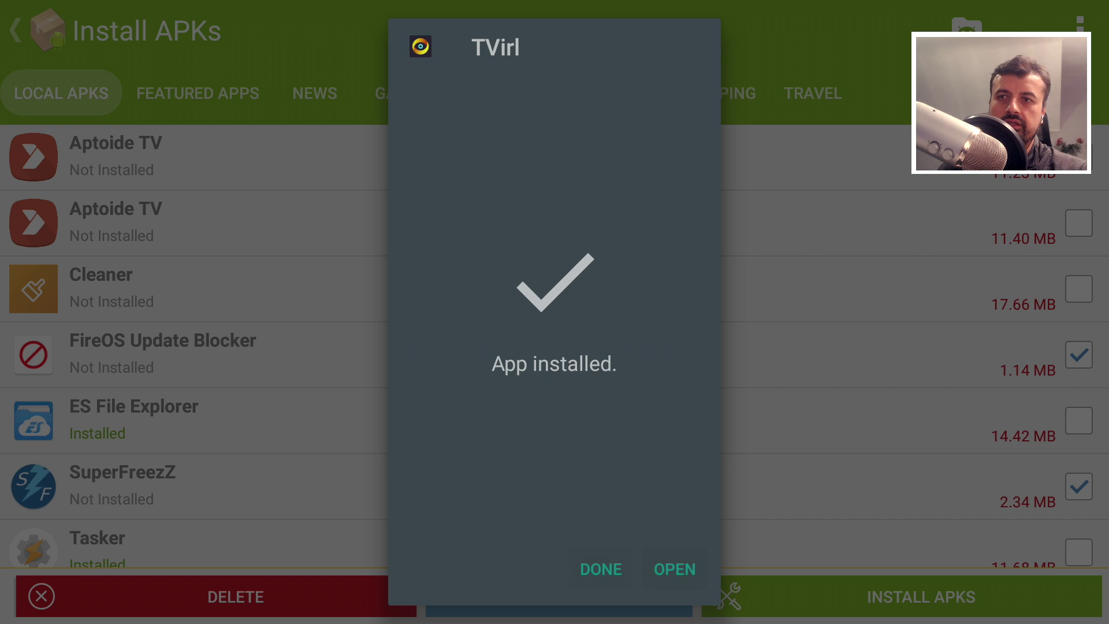
key("Escape")
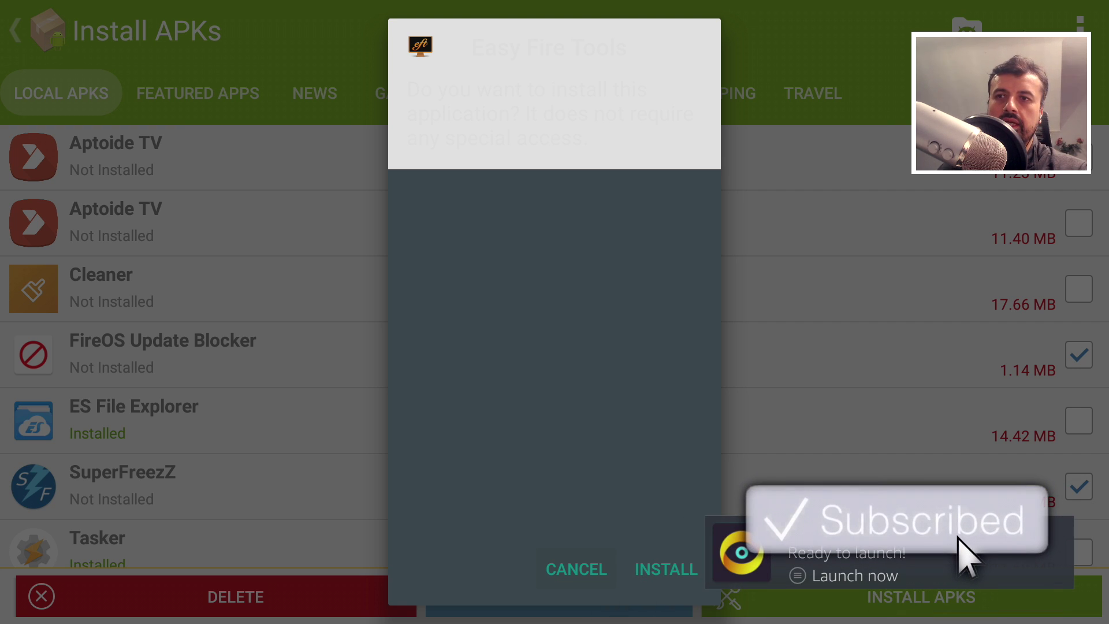
key("Return")
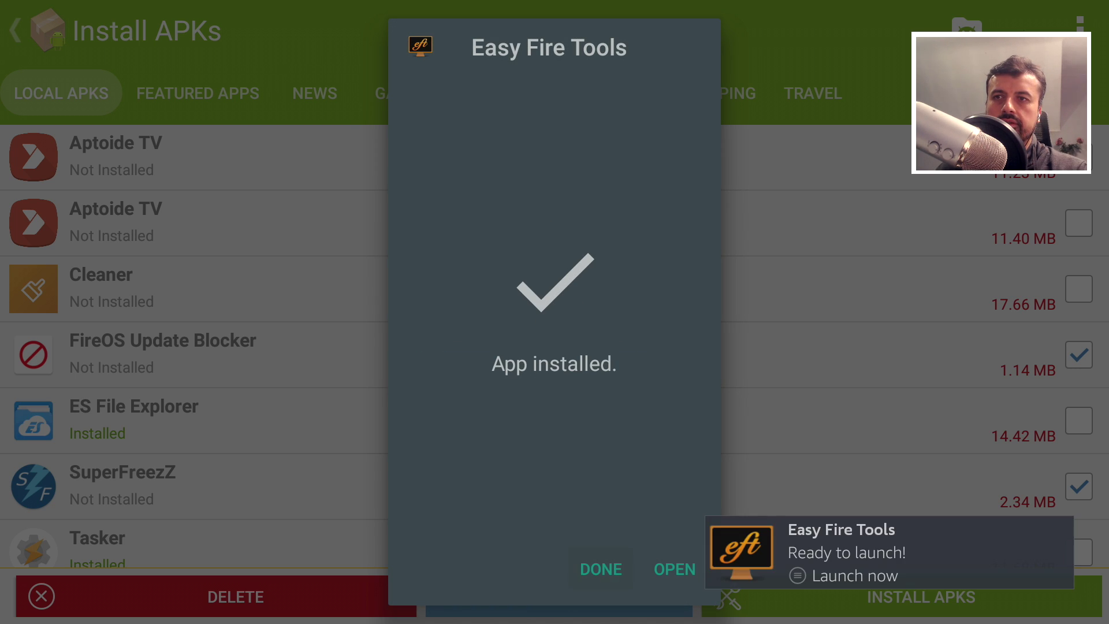
key("Return")
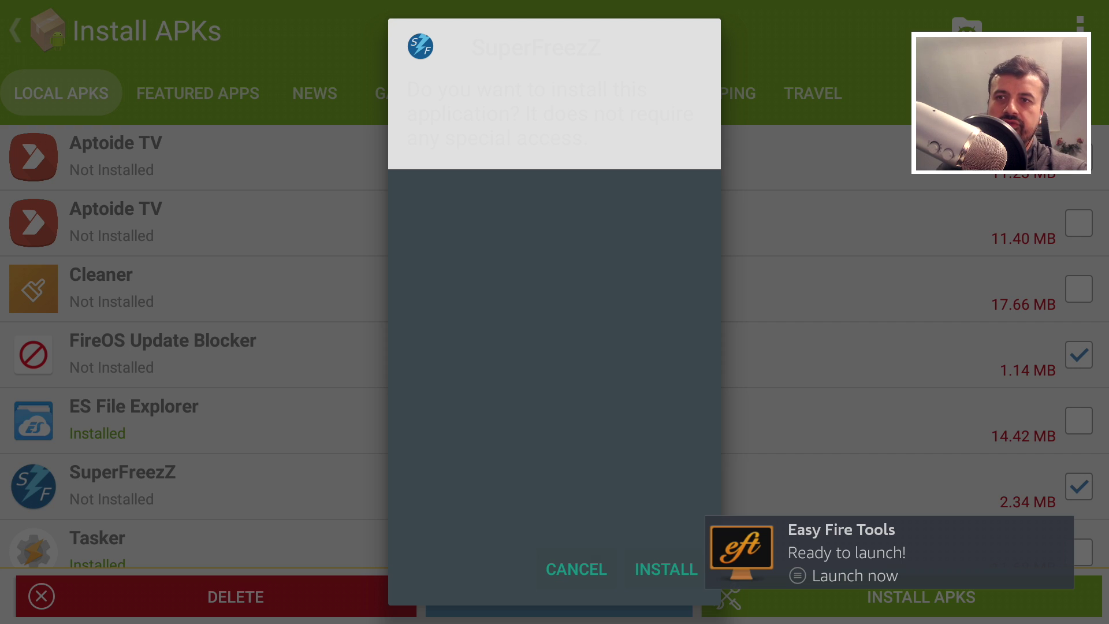
key("Return")
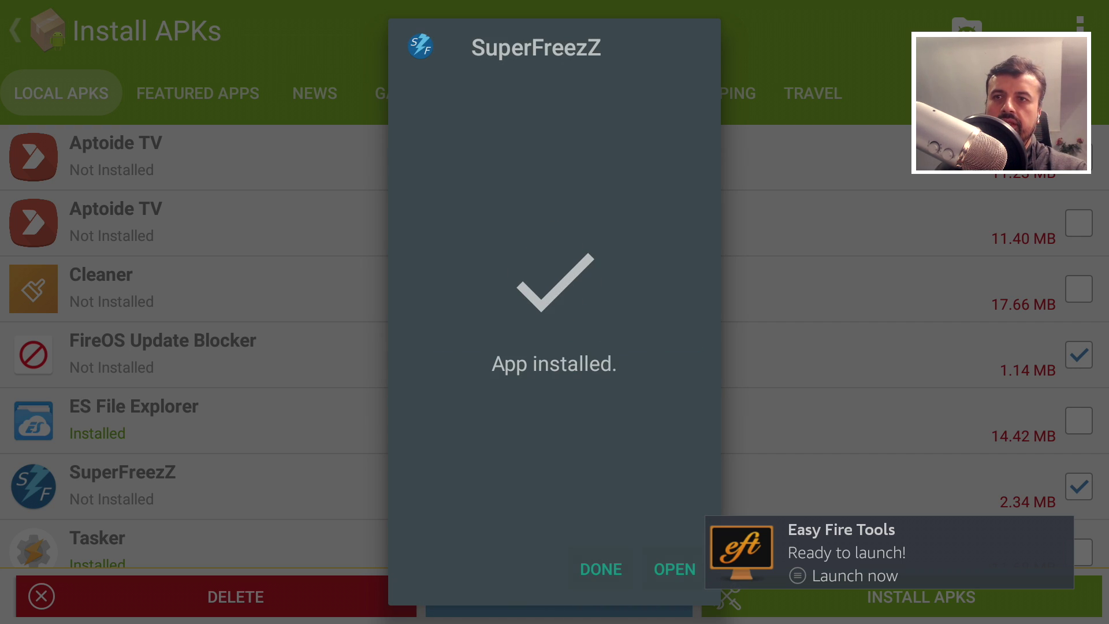
key("Return")
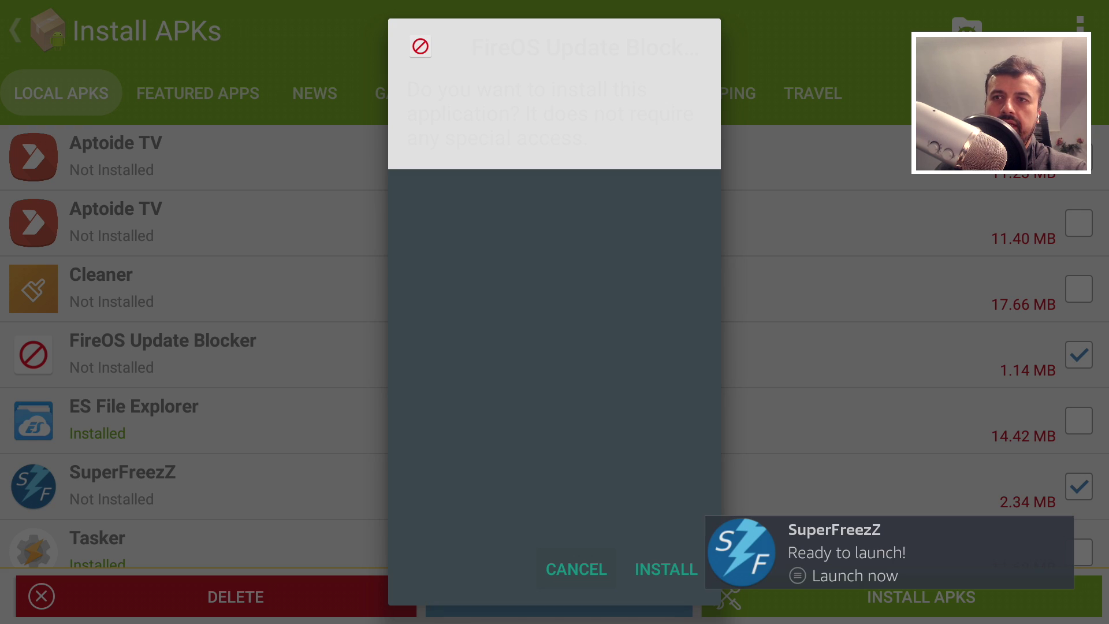
key("Return")
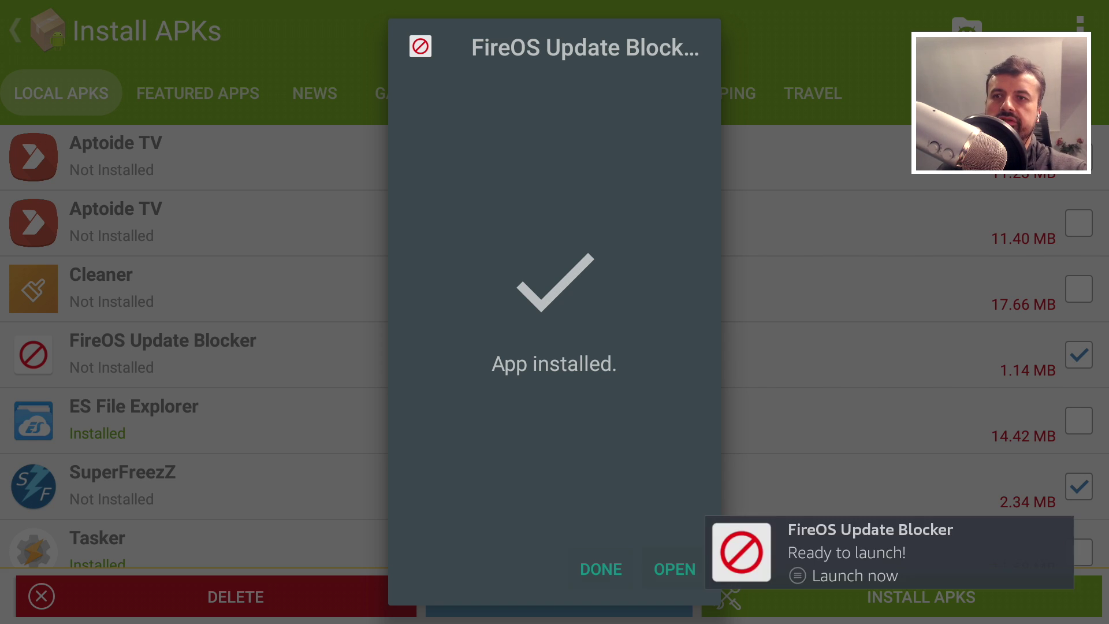
key("Return")
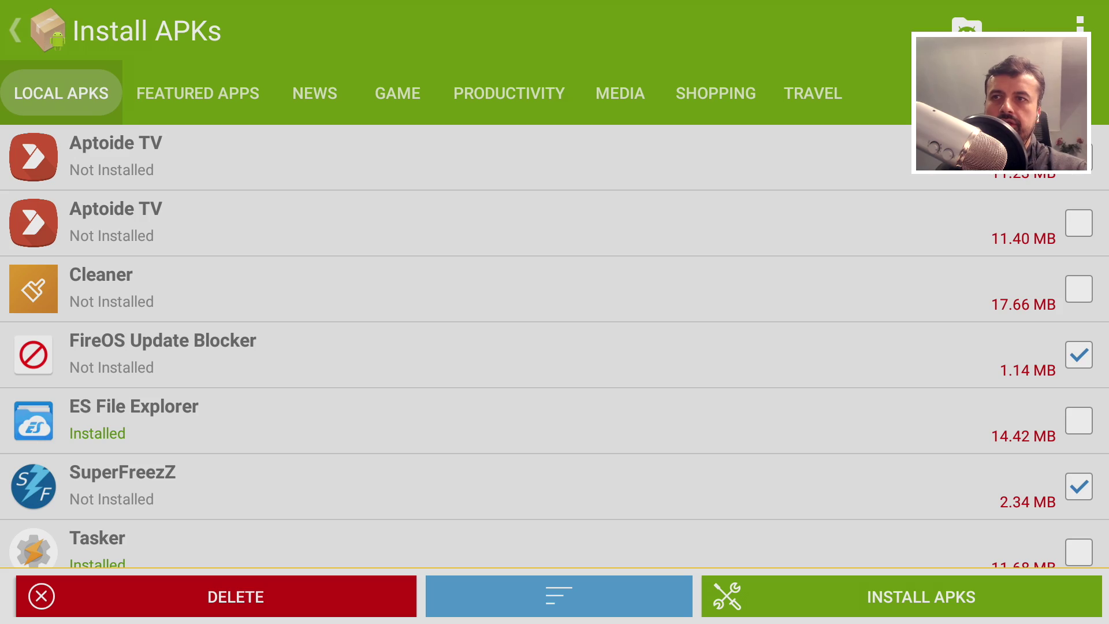
- Open the full apps library from the Fire TV shortcut screen and examine the newly installed apps at the end of the list
key("Home")
key("Home")
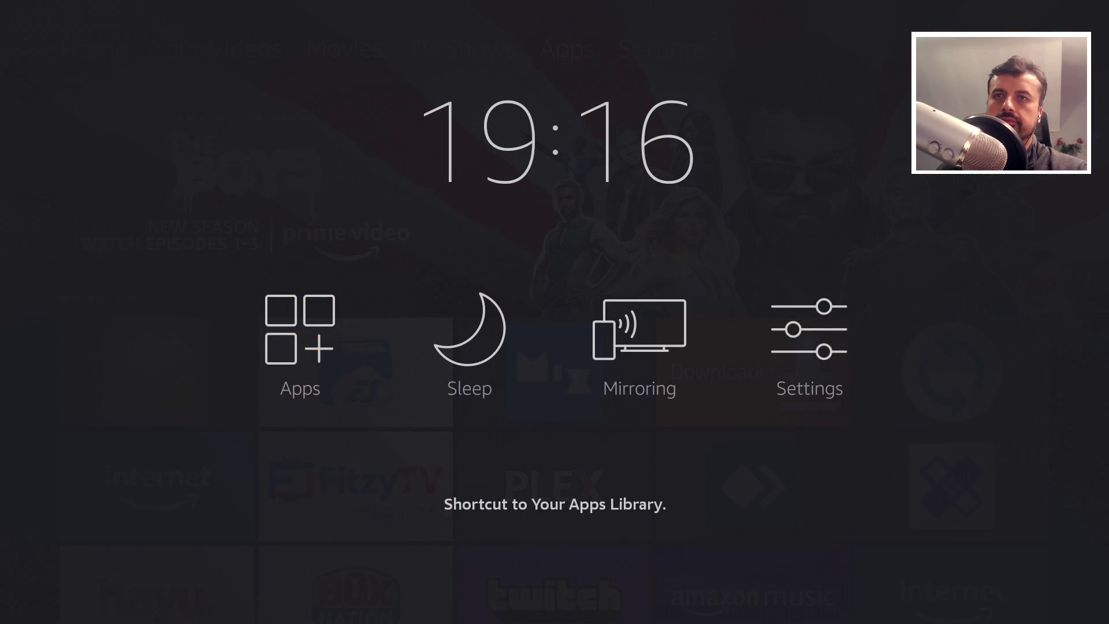
key("Return")
key("Left")
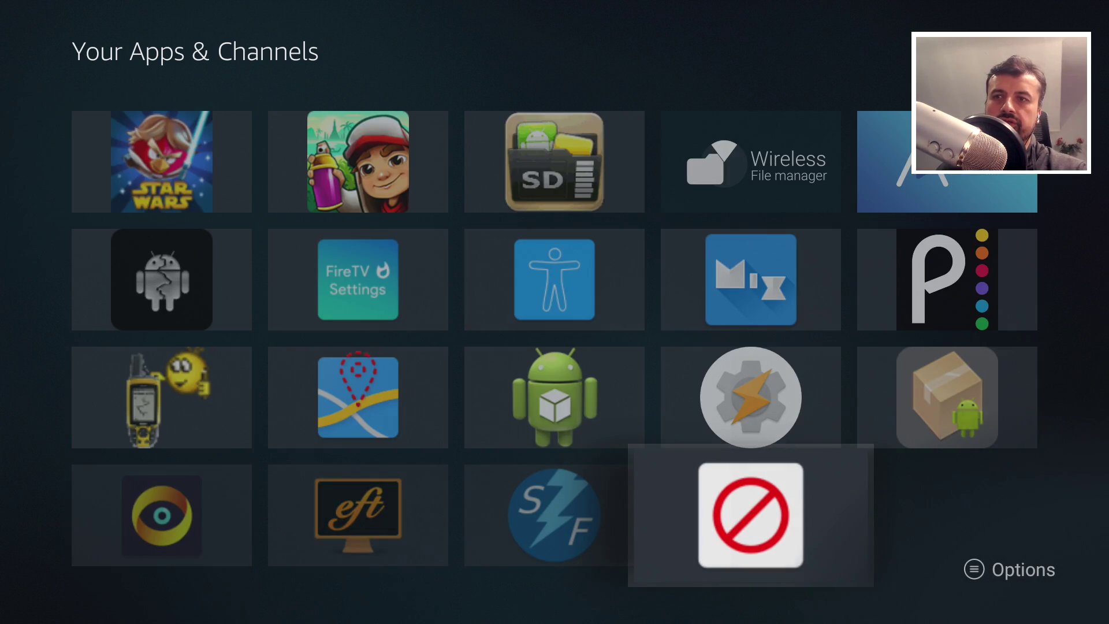
key("Left")
key("Left")
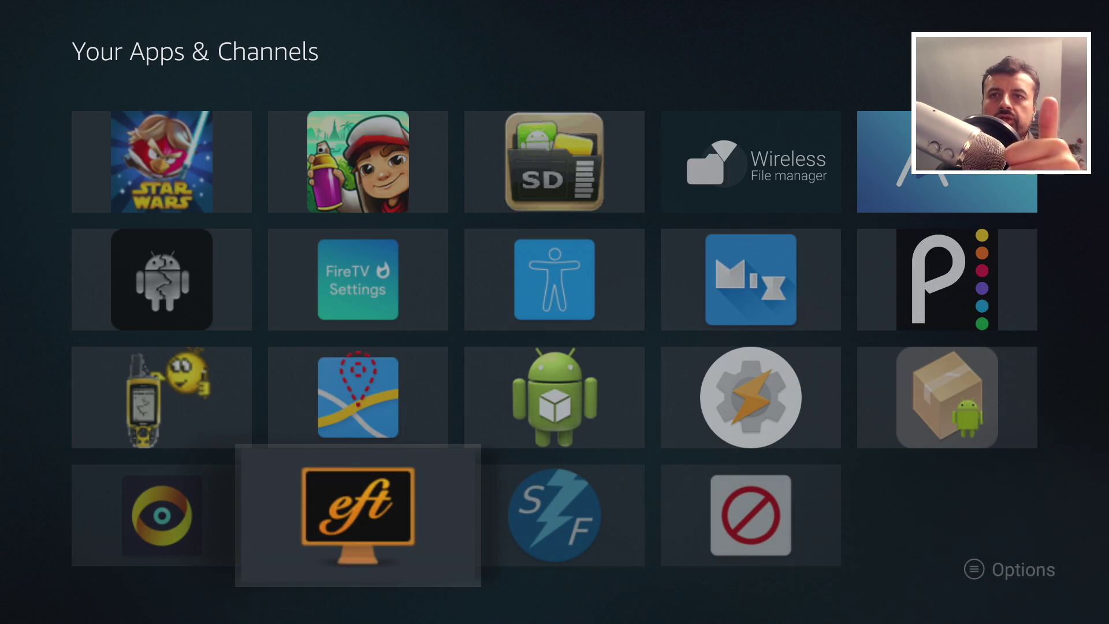
key("Right")
key("Right")
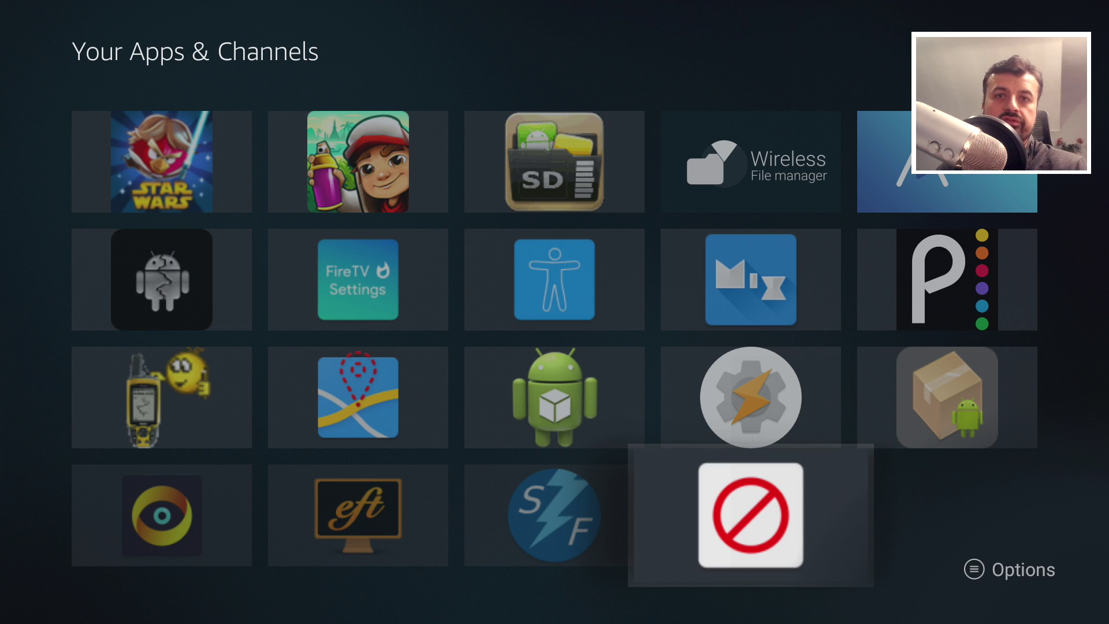
key("Left")
key("Left")
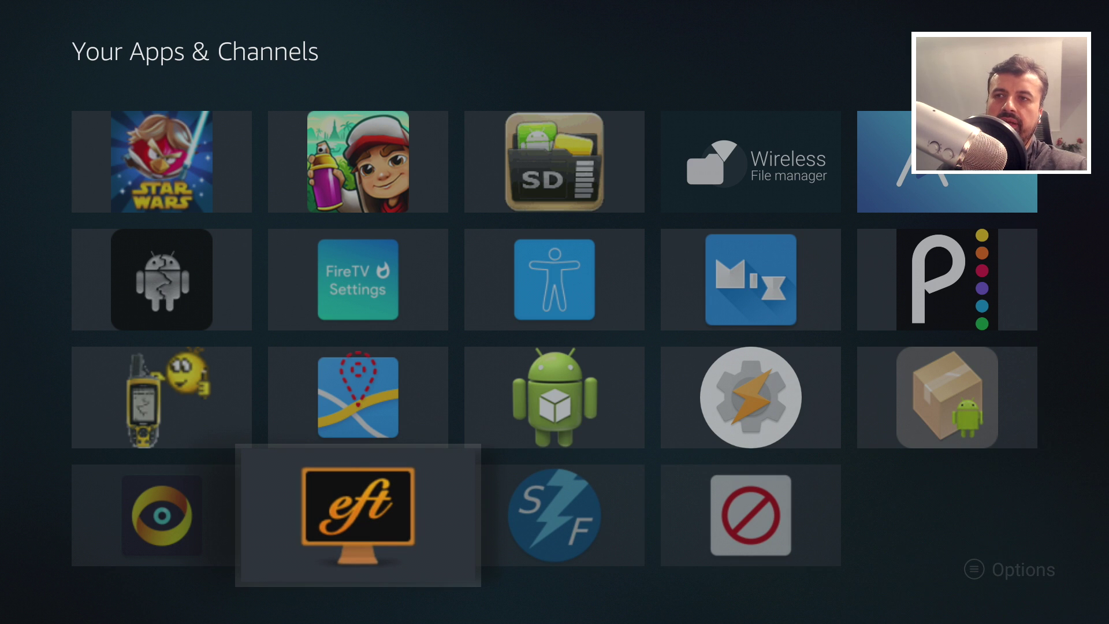
- Return to APK Installer, leave the local APKs list and open the Manage Apps section
key("Escape")
key("Return")
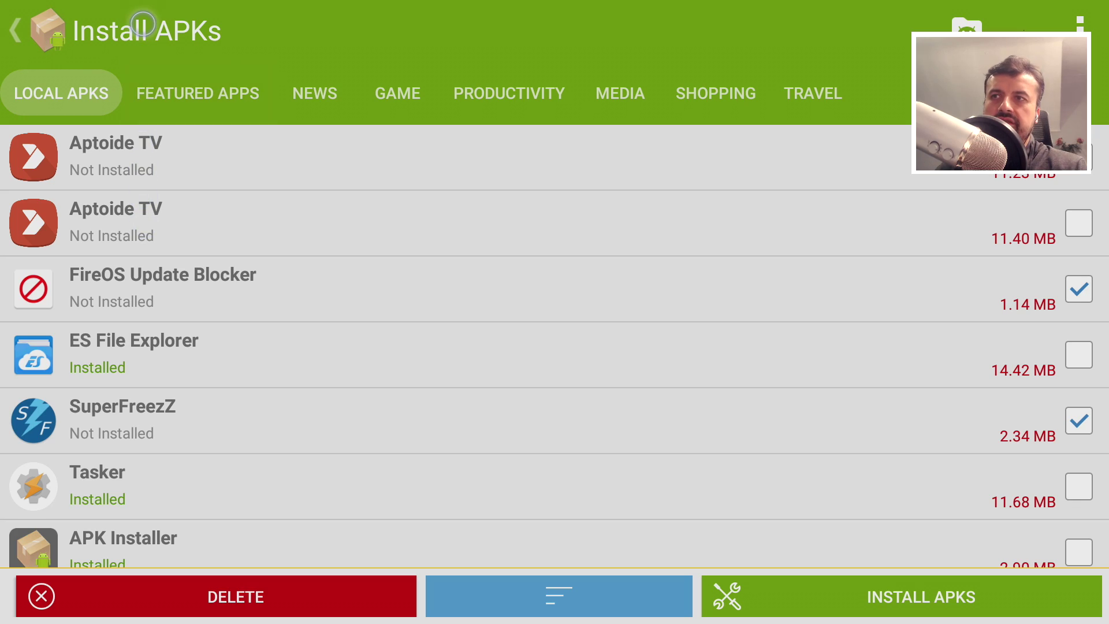
key("Escape")
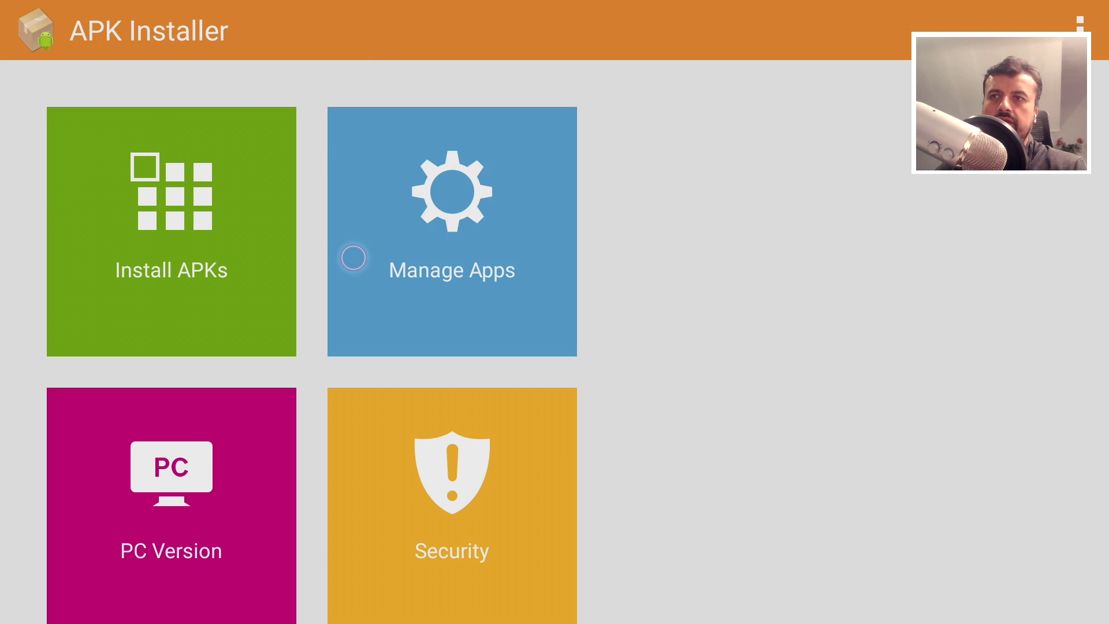
left_click(353, 258)
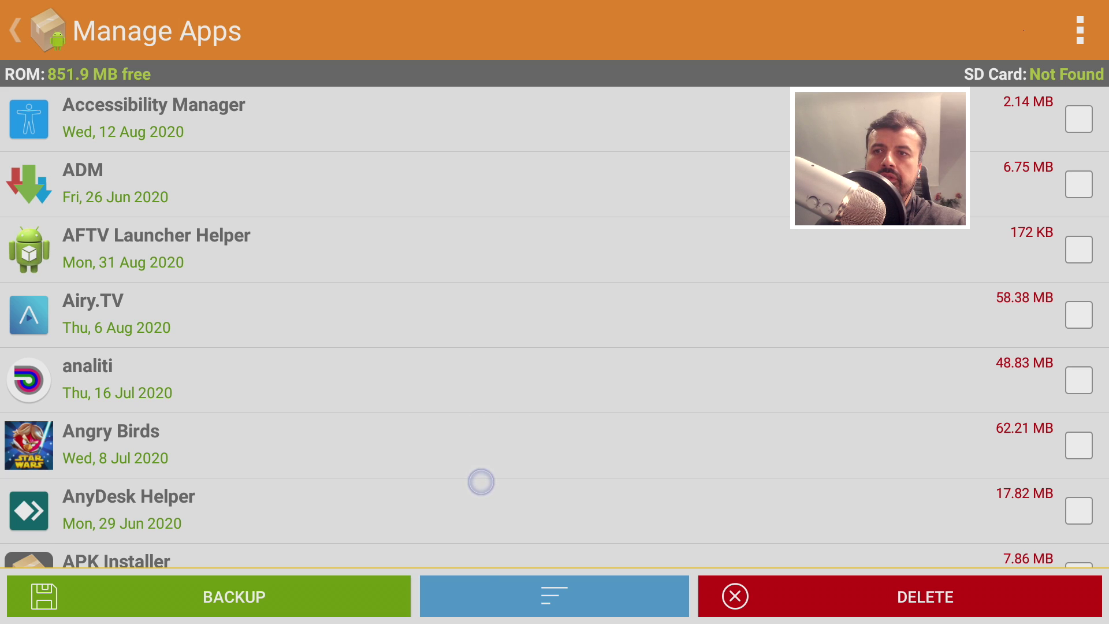
- Sort the installed apps by file size and choose the Subway Surf entry
left_click(492, 586)
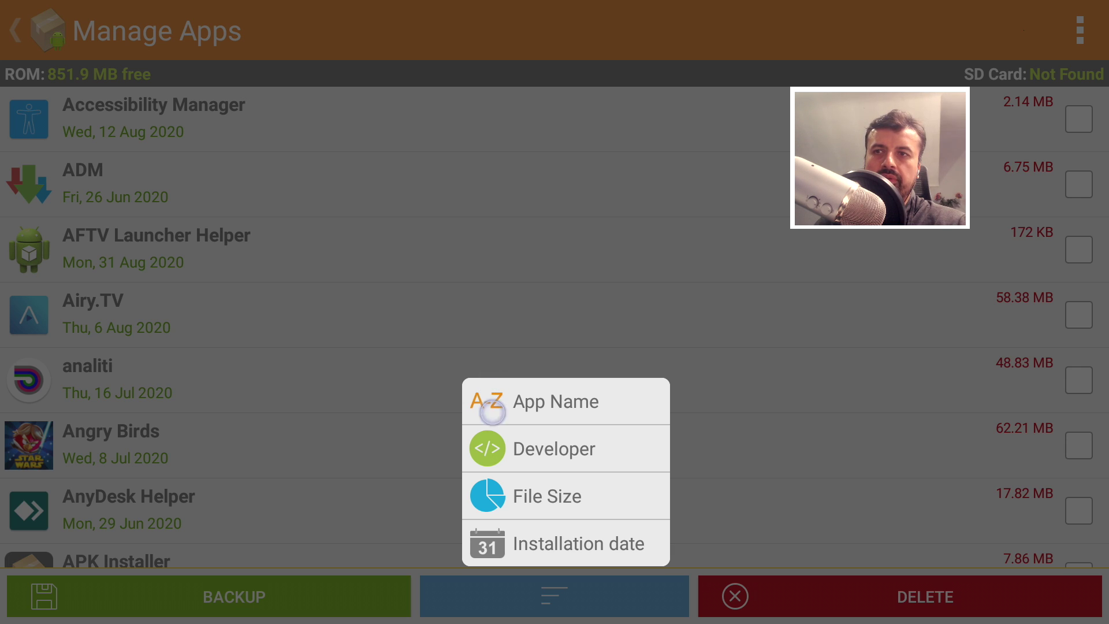
left_click(506, 498)
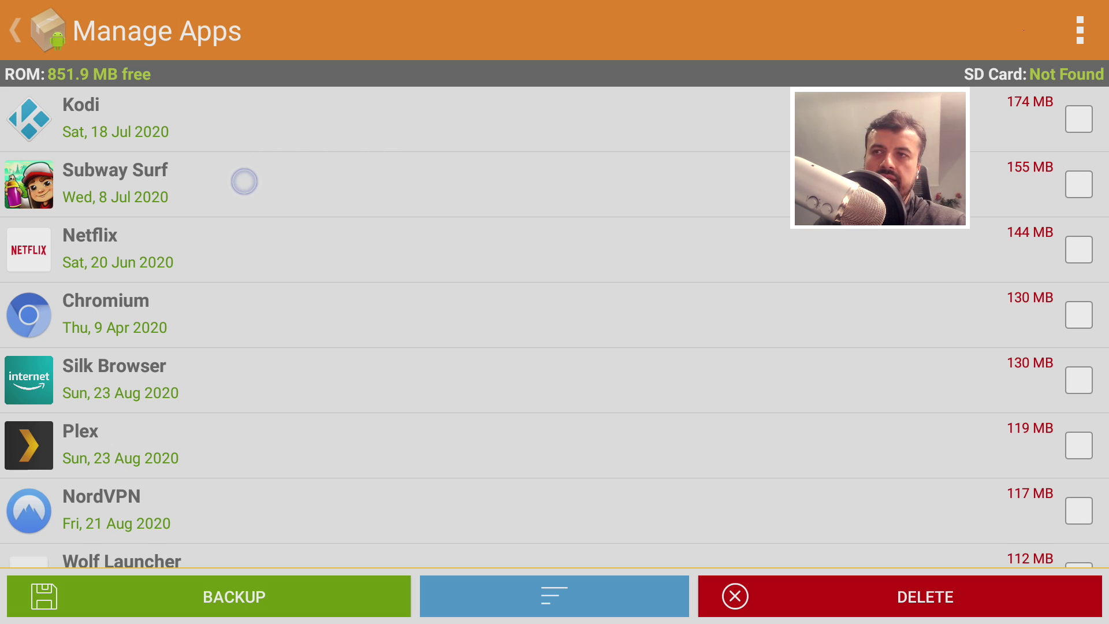
left_click(244, 181)
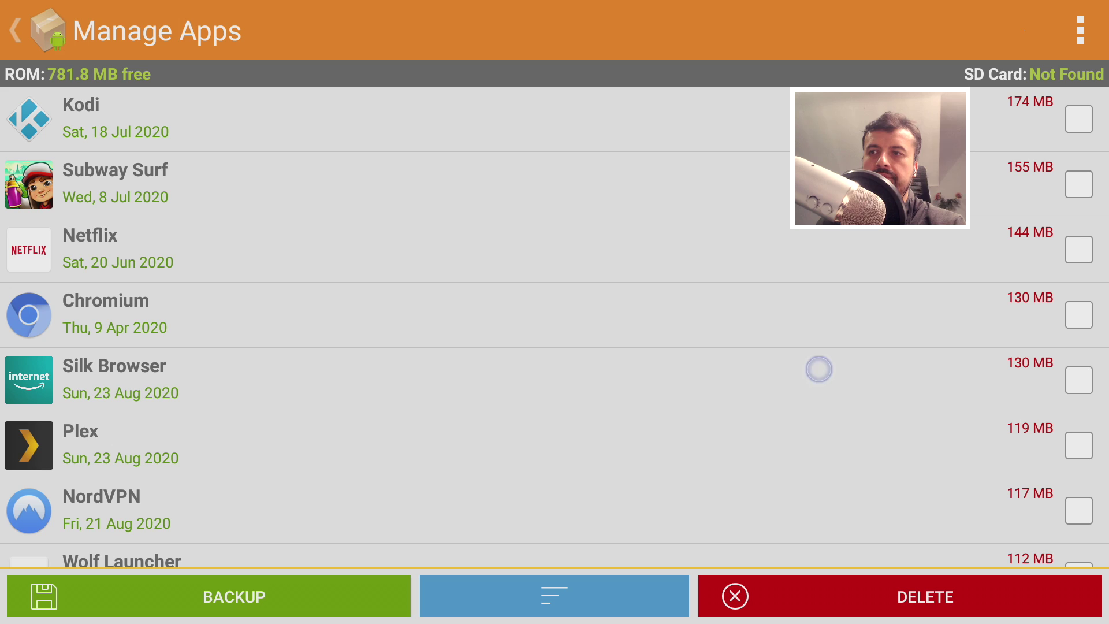
- Select Speedtest, Angry Birds, FitzyTV and TVirl among the installed apps and back them up together
scroll(834, 369, "down", 3)
scroll(833, 369, "down", 3)
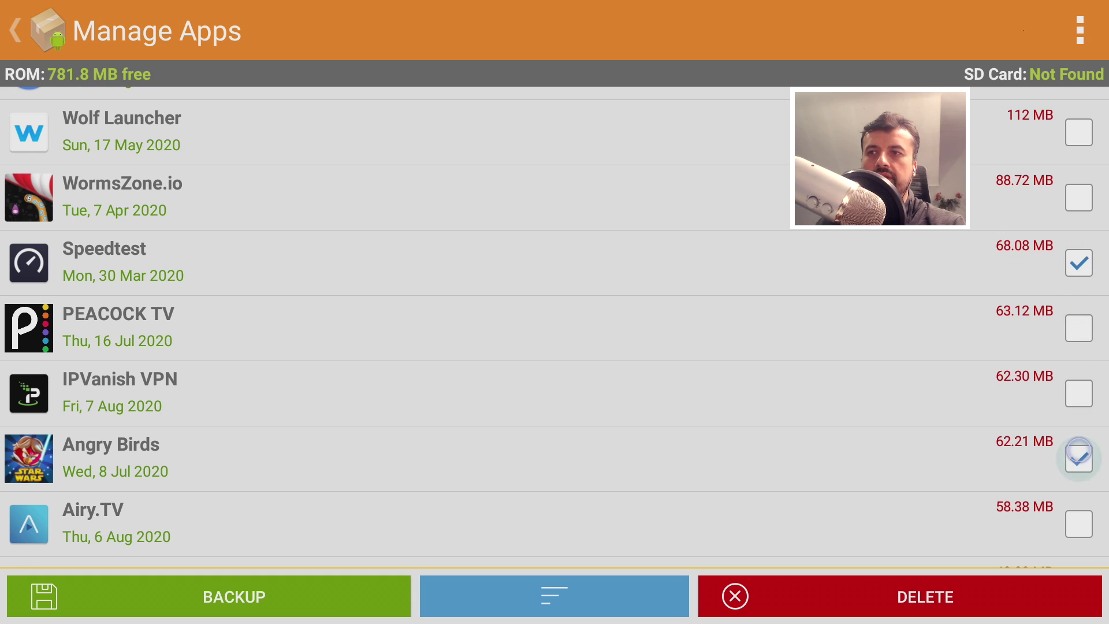
scroll(1078, 453, "down", 10)
left_click(1078, 445)
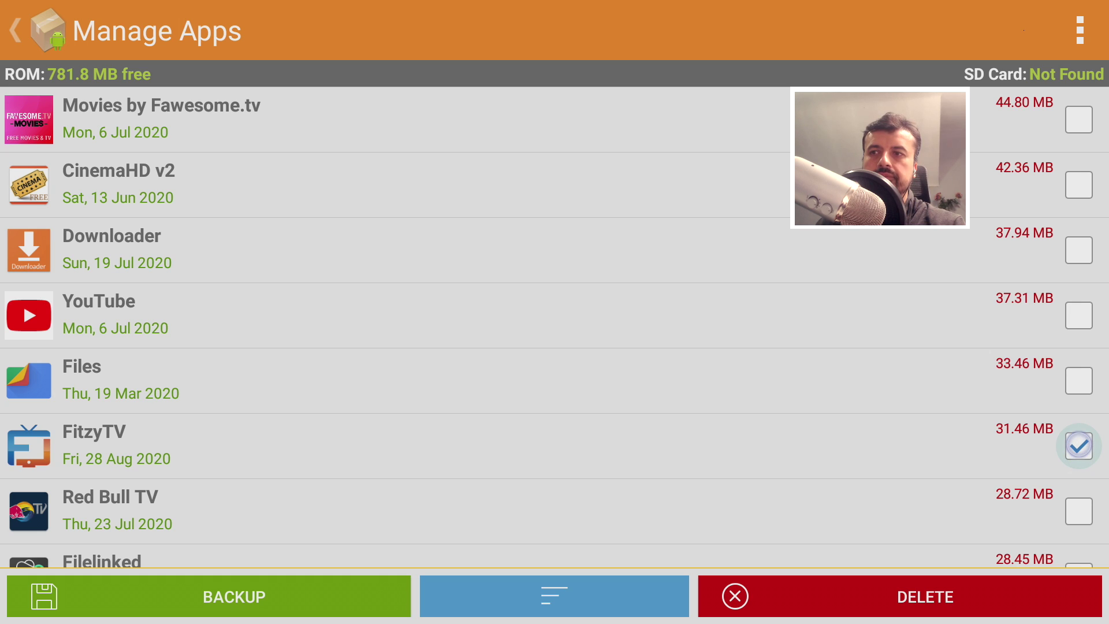
scroll(1078, 445, "down", 5)
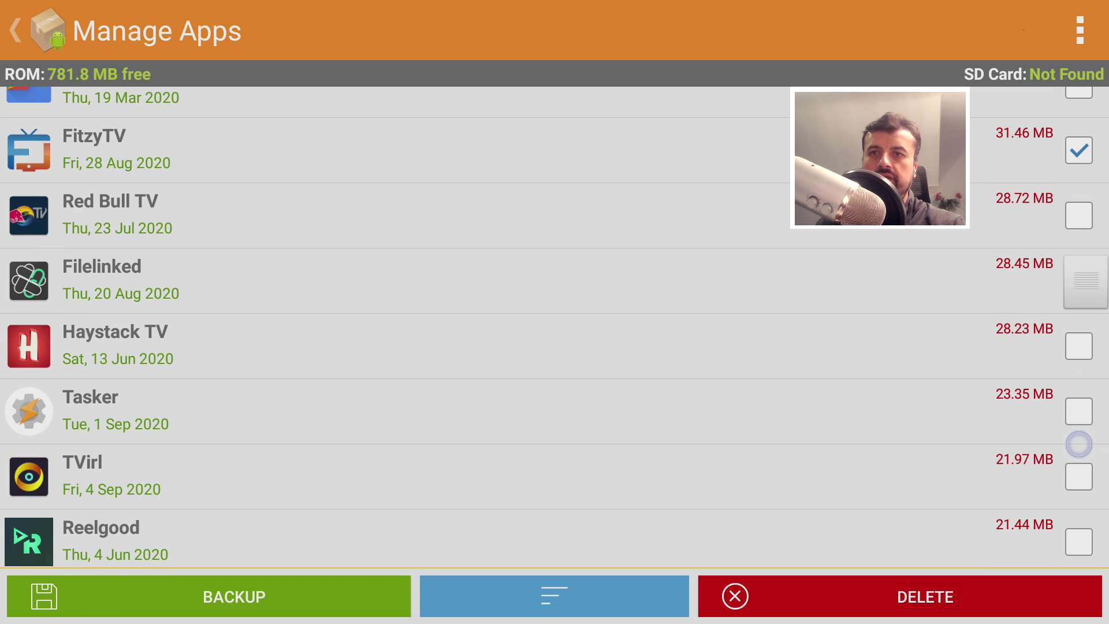
scroll(1078, 444, "down", 1)
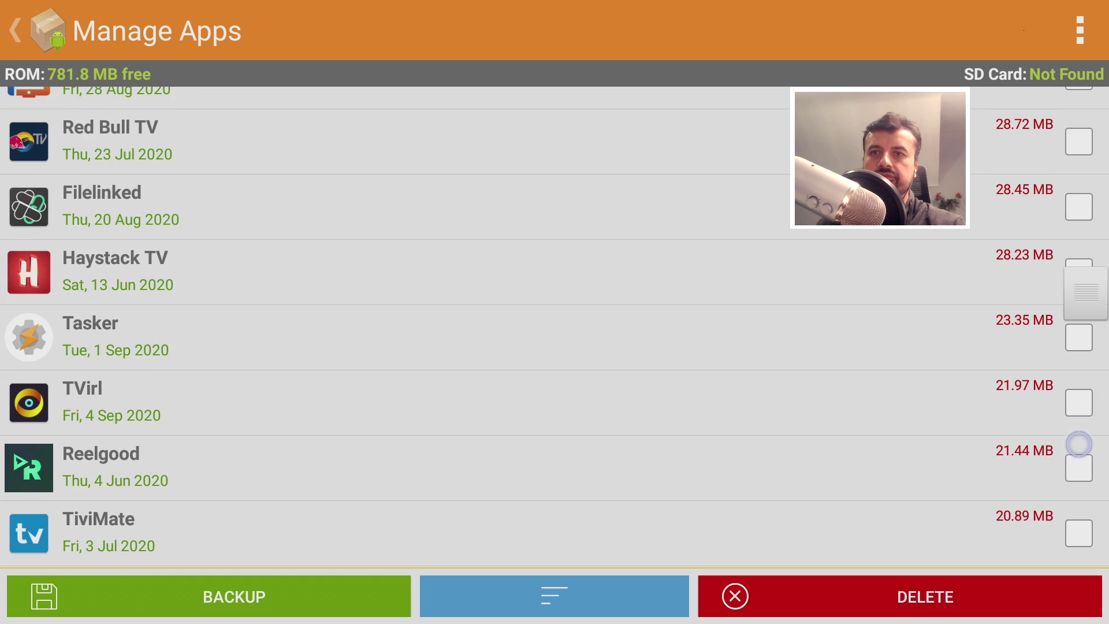
left_click(1078, 408)
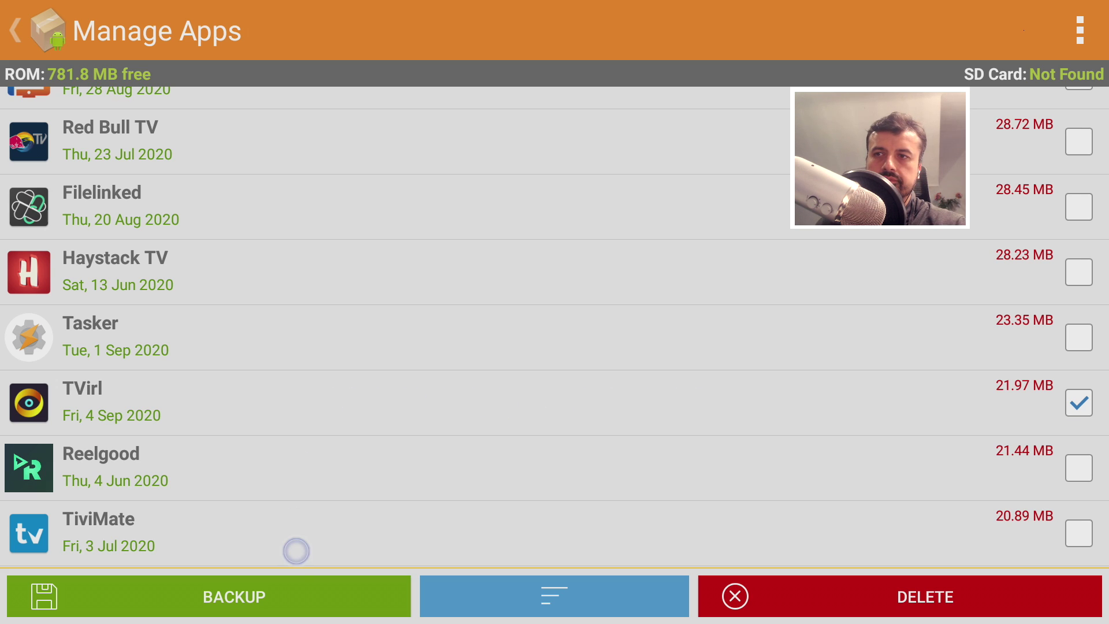
left_click(295, 582)
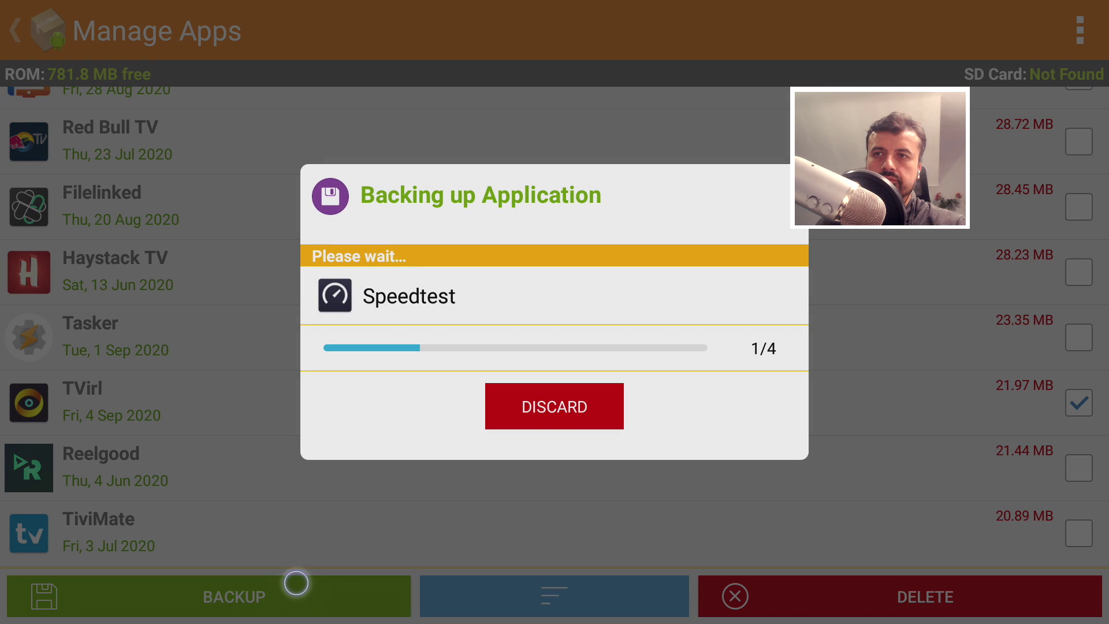
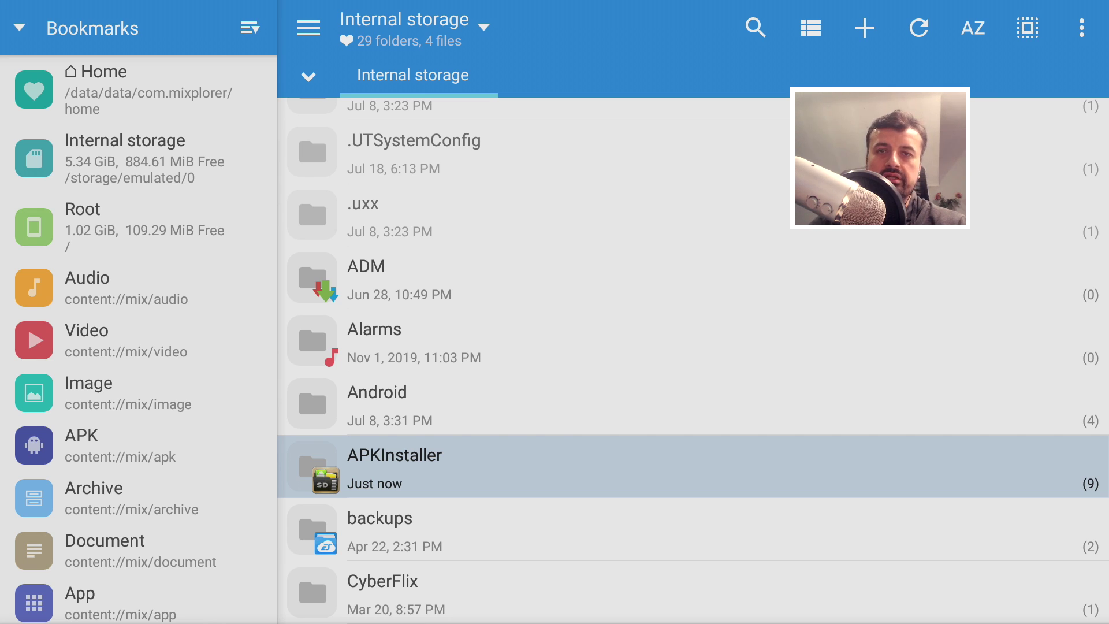
- In MiXplorer, open the APKInstaller folder in internal storage and look through the backed-up APK files
key("Return")
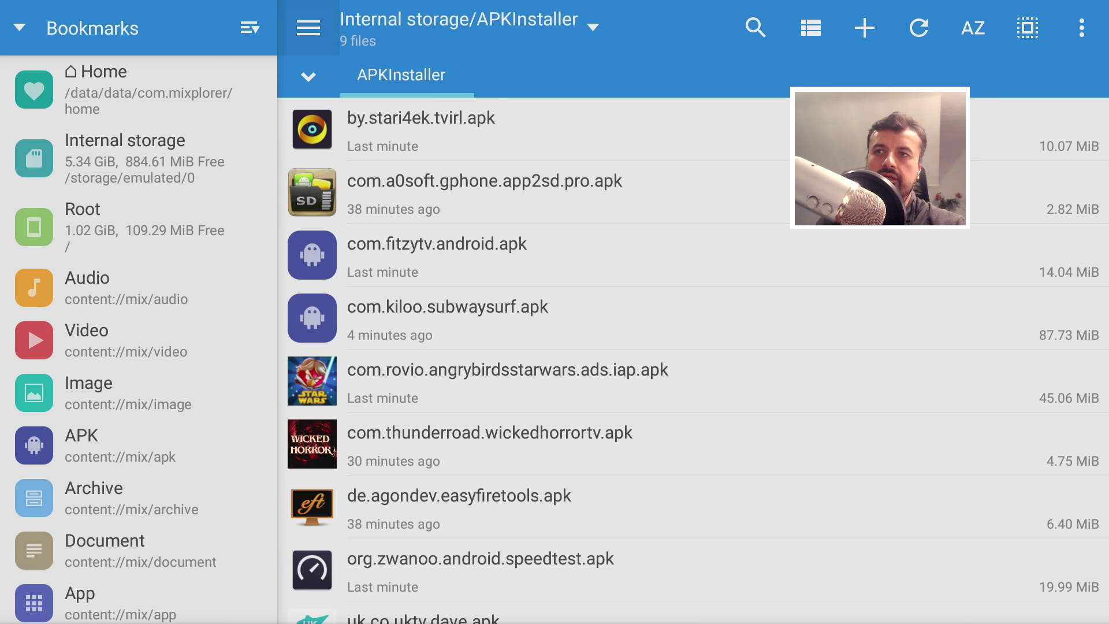
key("Down")
key("Down")
key("Down")
key("Down")
key("Down")
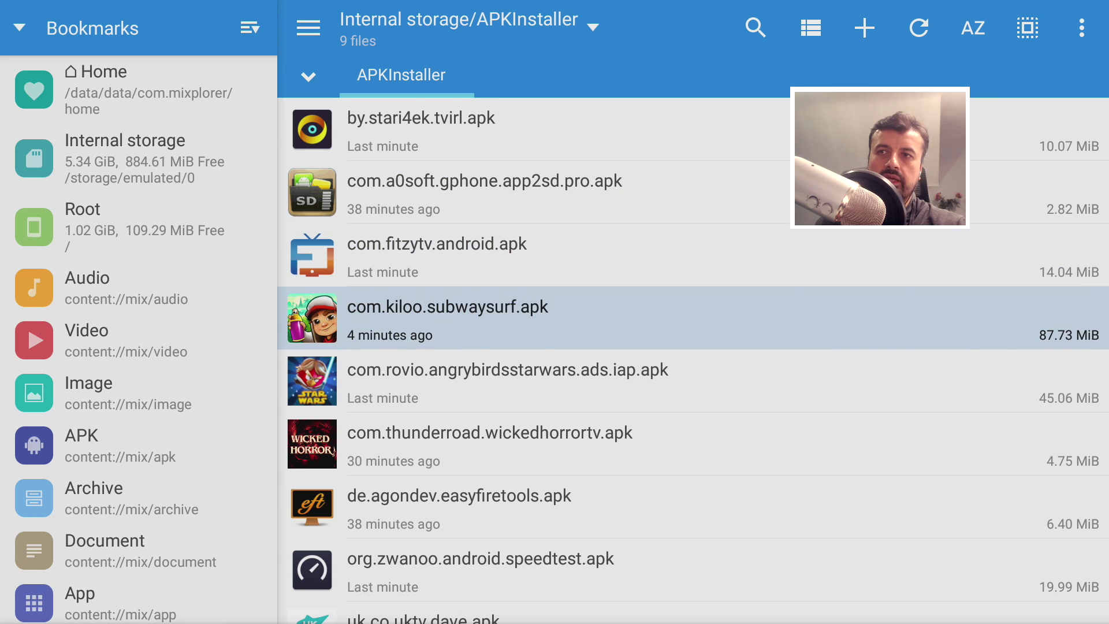
key("Down")
key("Down")
key("Up")
key("Up")
key("Up")
key("Up")
key("Up")
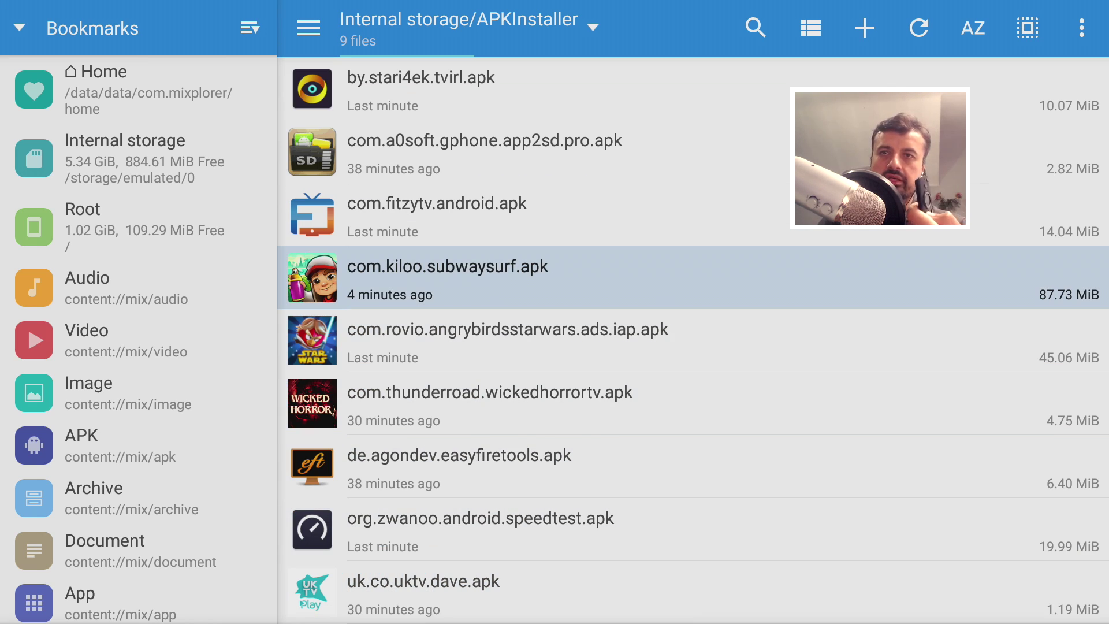
- Open the file manager's server options and start the HTTP server
key("Menu")
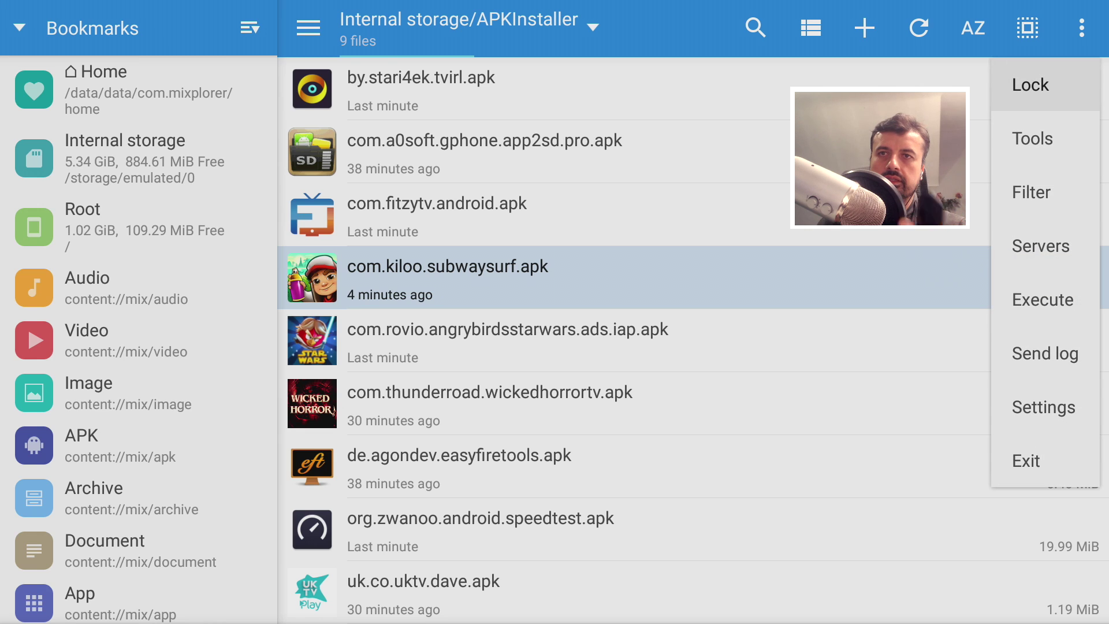
key("Down")
key("Down")
key("Down")
key("Return")
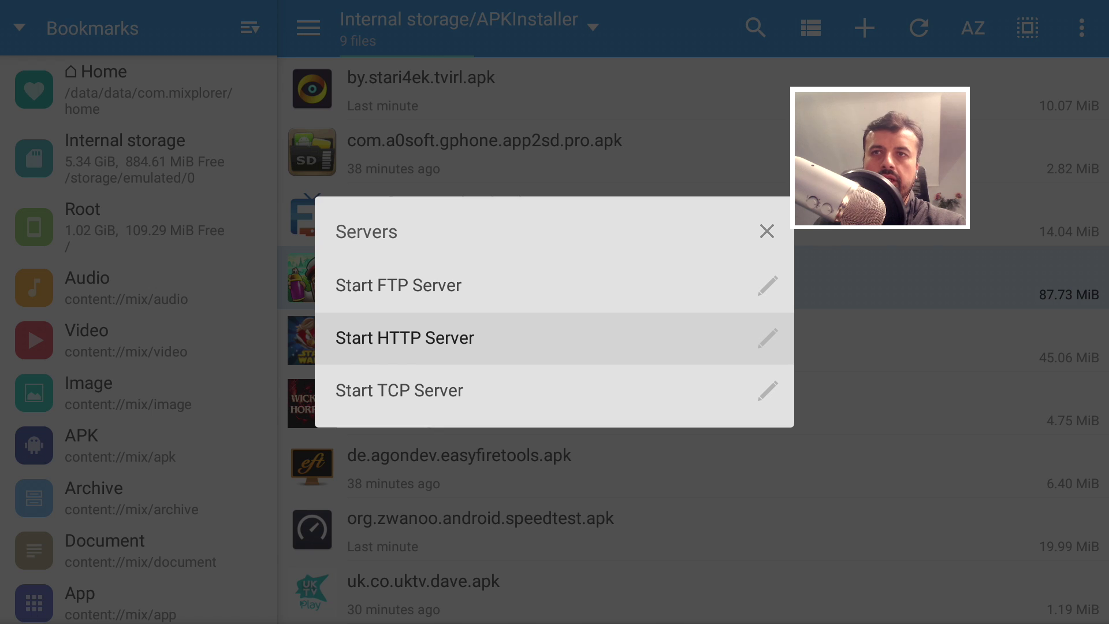
key("Return")
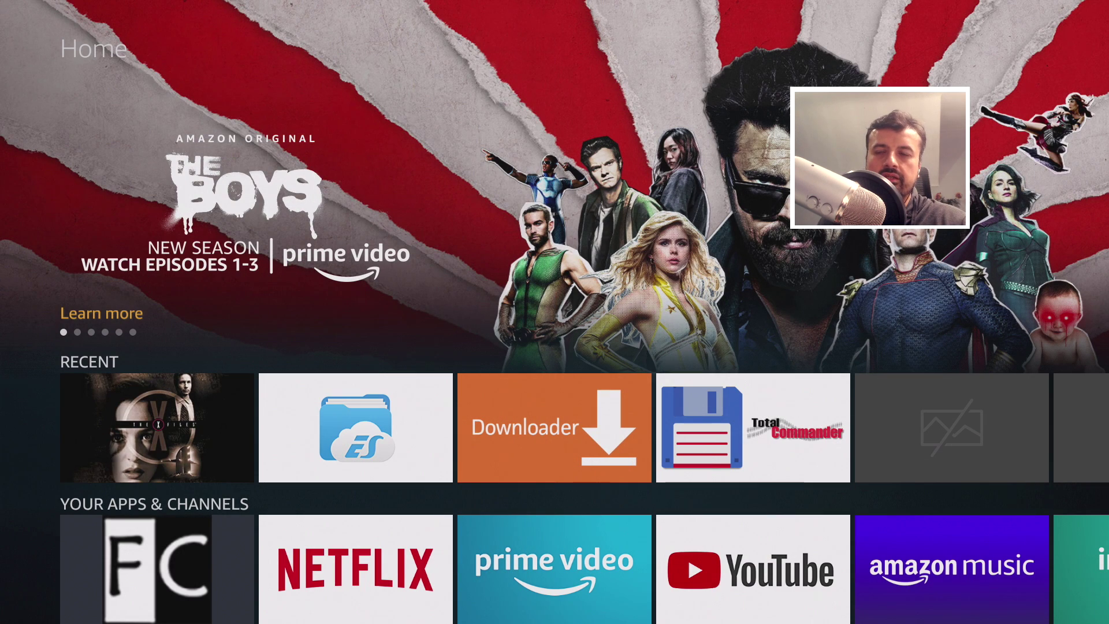
- Launch Downloader from the recent apps on the Fire TV home screen
key("Right")
key("Right")
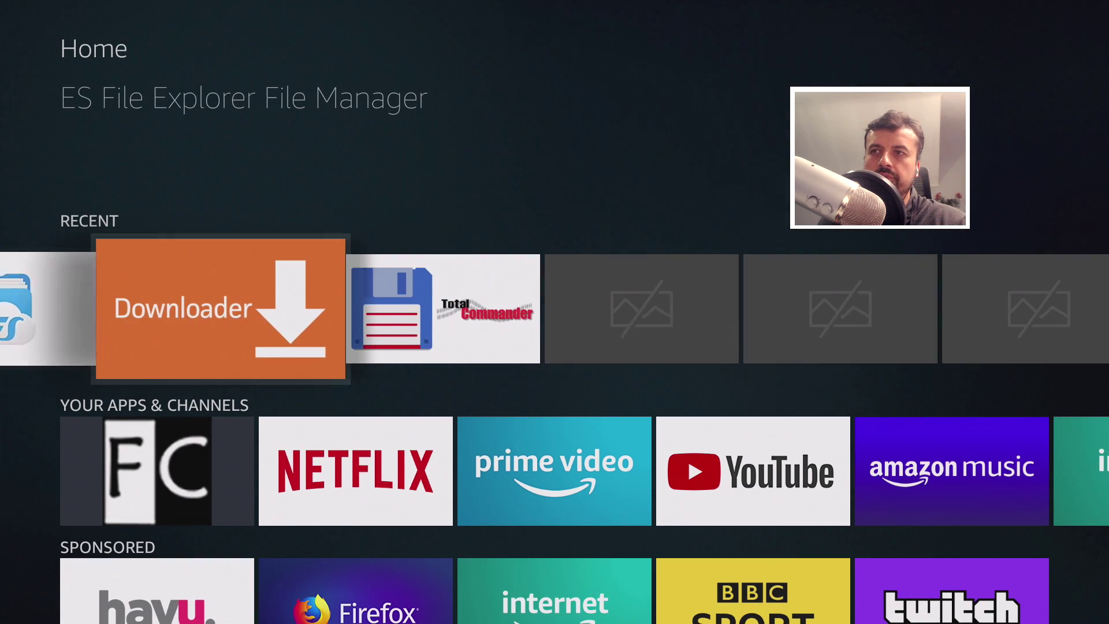
key("Return")
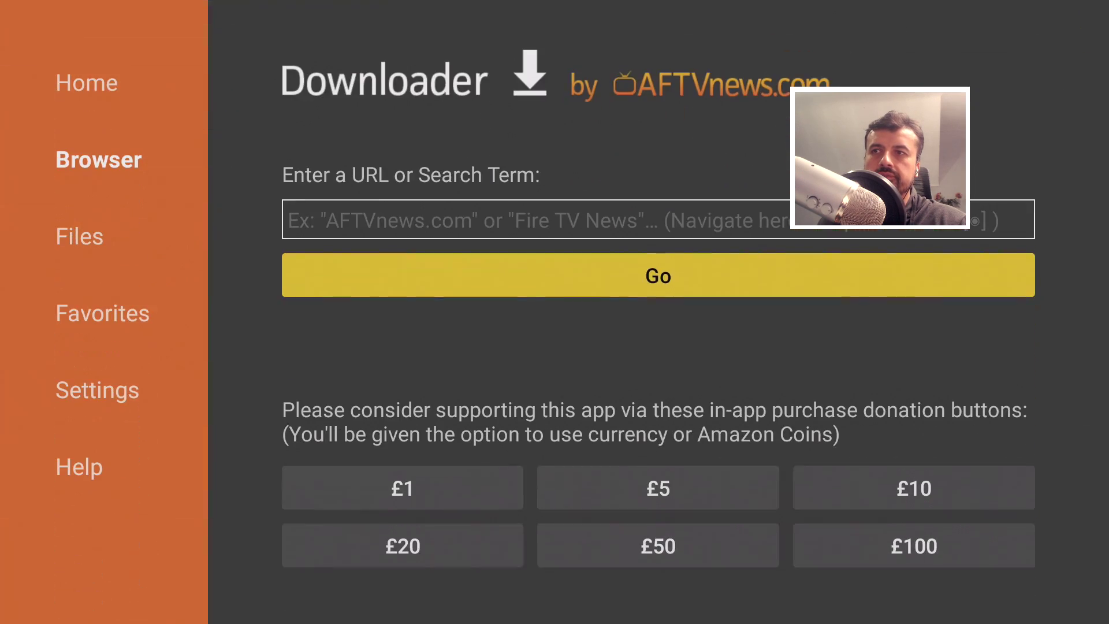
- Enter the file server's IP address 192.168.0.106 in Downloader's URL field
key("Up")
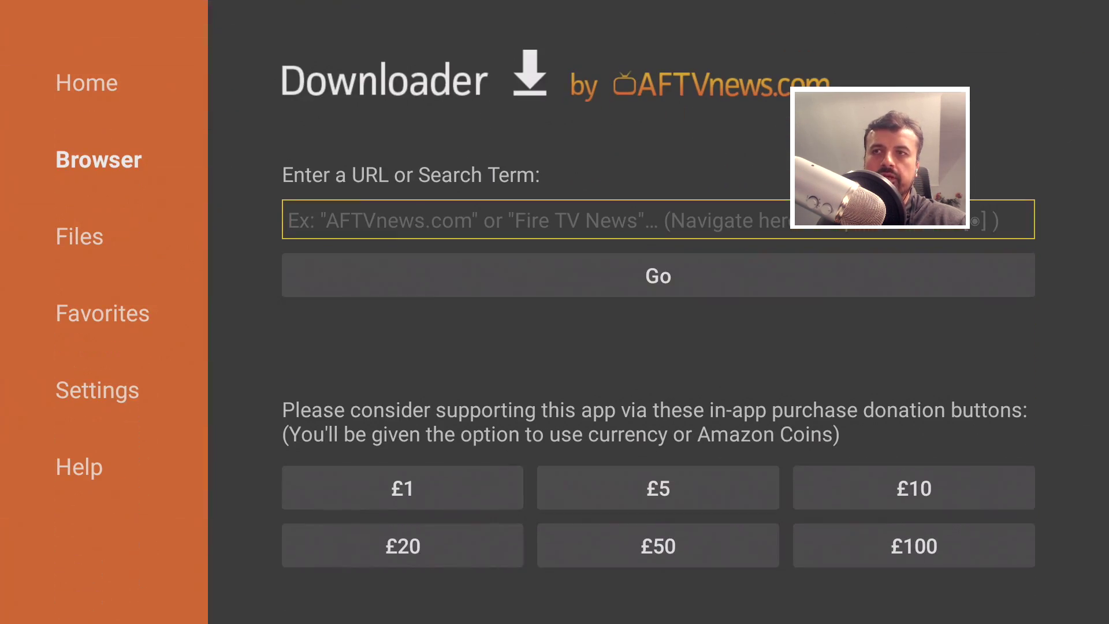
key("Return")
key("Up")
key("Return")
key("Left")
key("Left")
key("Return")
key("Left")
key("Left")
key("Left")
key("Left")
key("Left")
key("Left")
key("Left")
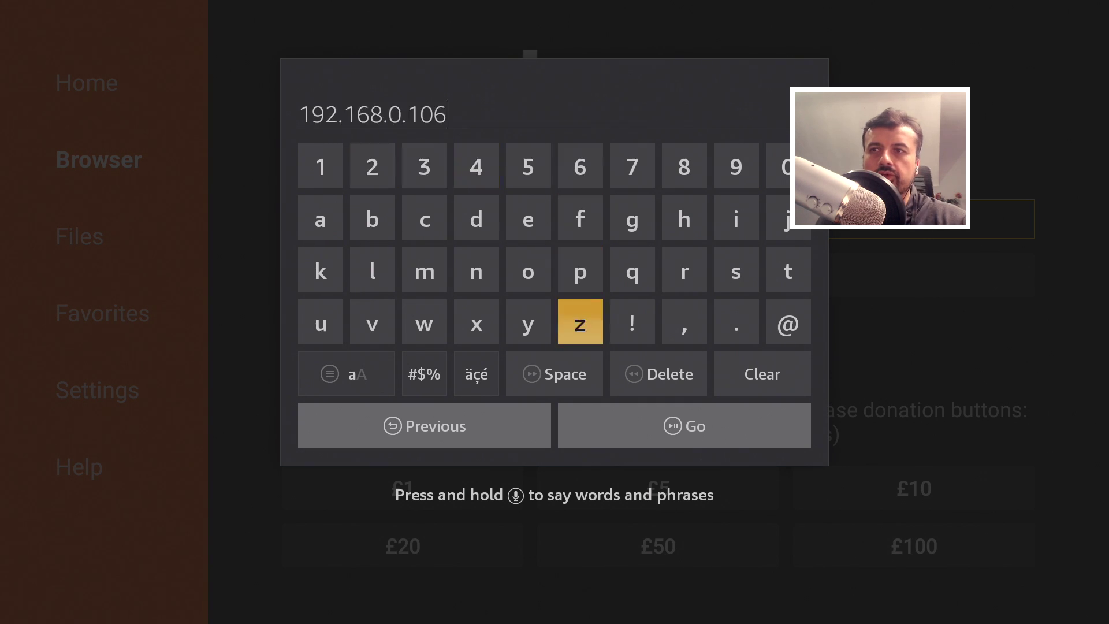
- Add a colon after the IP address, using the symbol characters
key("Down")
key("Left")
key("Left")
key("Return")
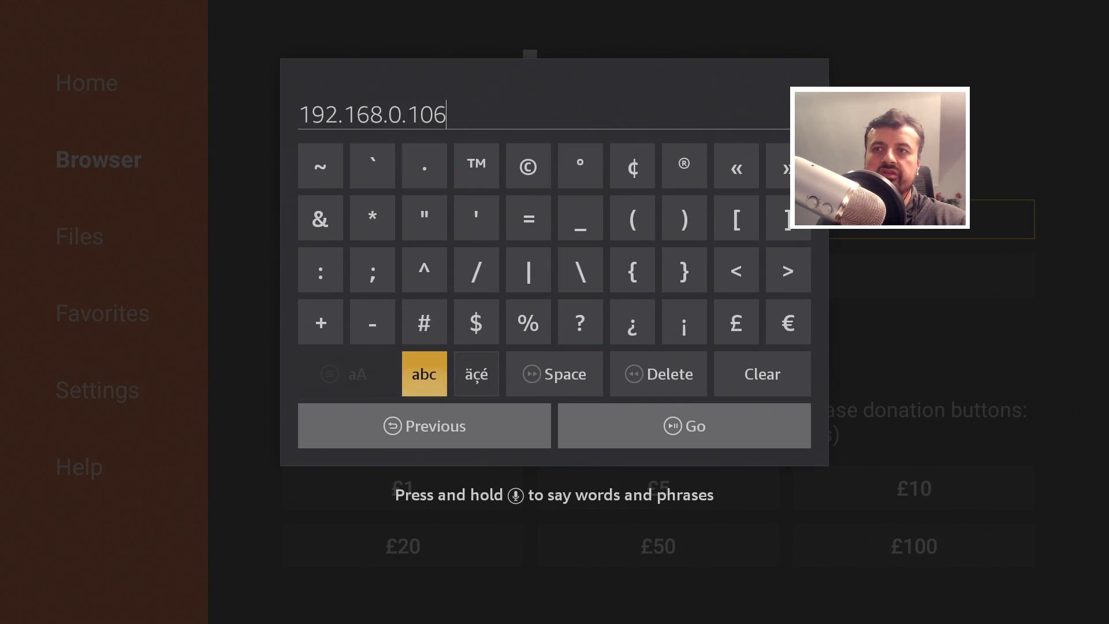
key("Up")
key("Up")
key("Left")
key("Return")
- Complete the server address with port number 8080
key("Right")
key("Up")
key("Up")
key("Right")
key("Right")
key("Right")
key("Right")
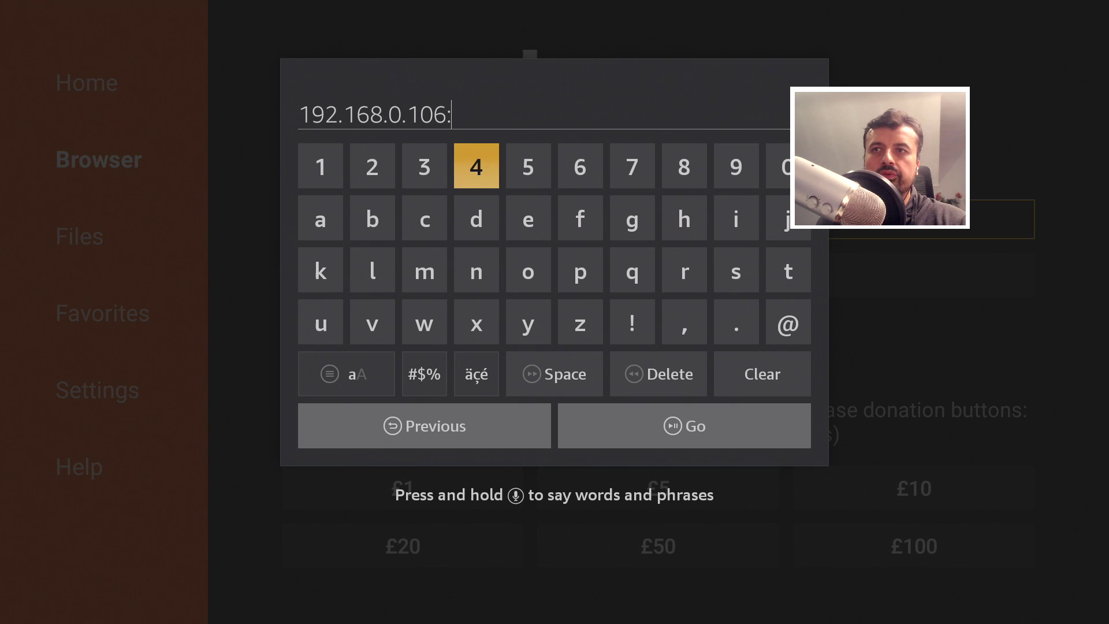
key("Right")
key("Return")
key("Right")
key("Right")
key("Return")
key("Left")
key("Left")
key("Return")
key("Right")
key("Right")
key("Return")
- Load the entered server address and open the APKInstaller folder in the file listing
key("Down")
key("Down")
key("Down")
key("Down")
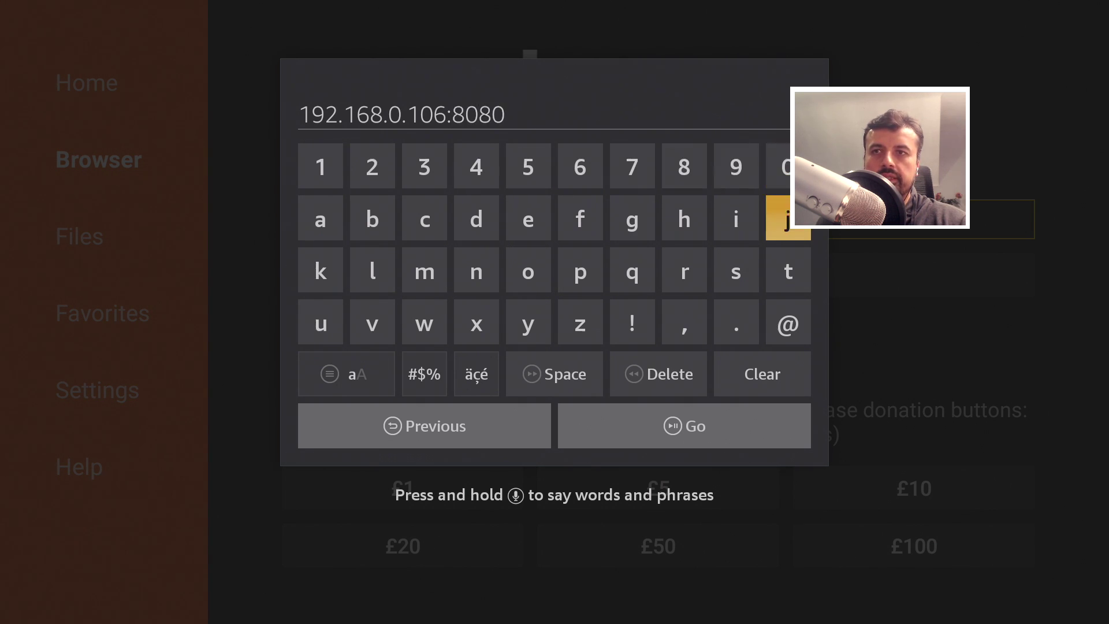
key("Down")
key("Return")
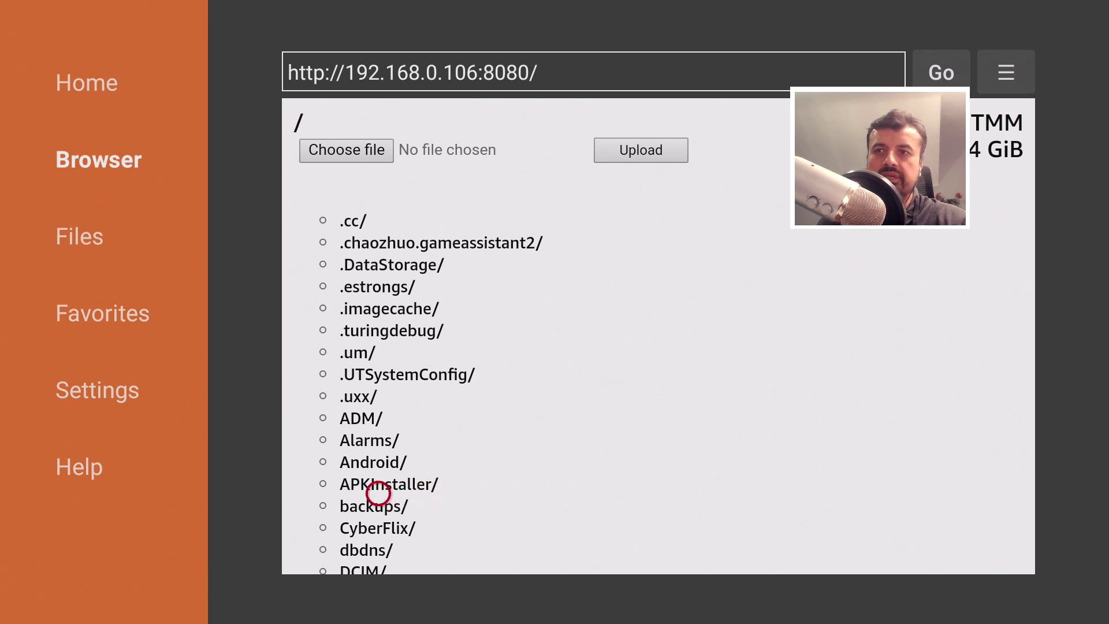
left_click(378, 493)
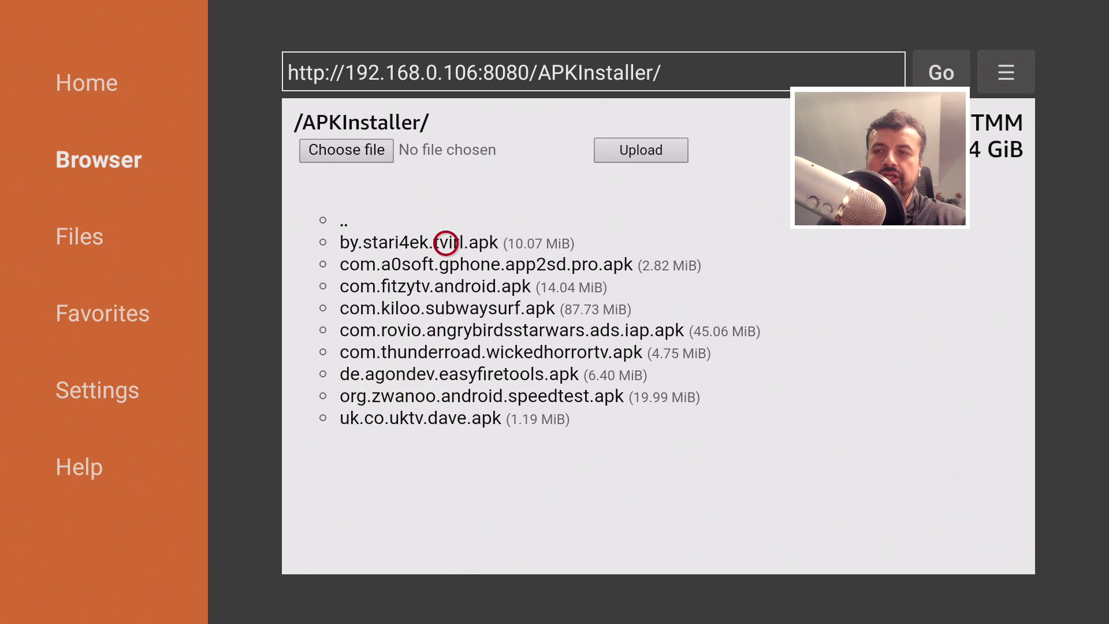
- Download by.stari4ek.tvirl.apk from the APKInstaller folder and install TVirl from it
left_click(514, 242)
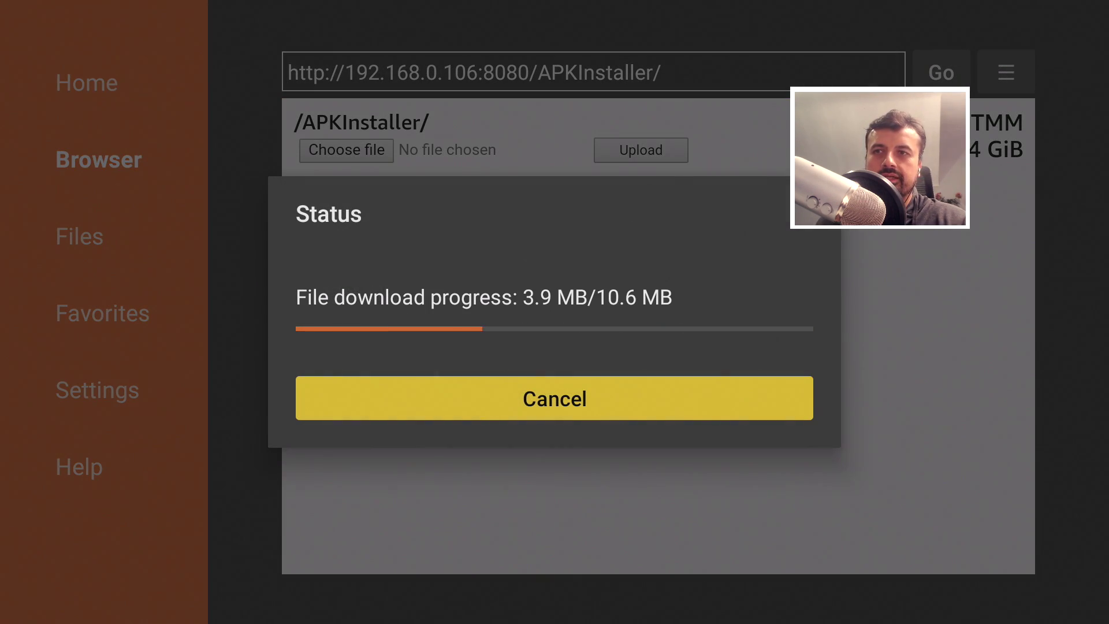
key("Return")
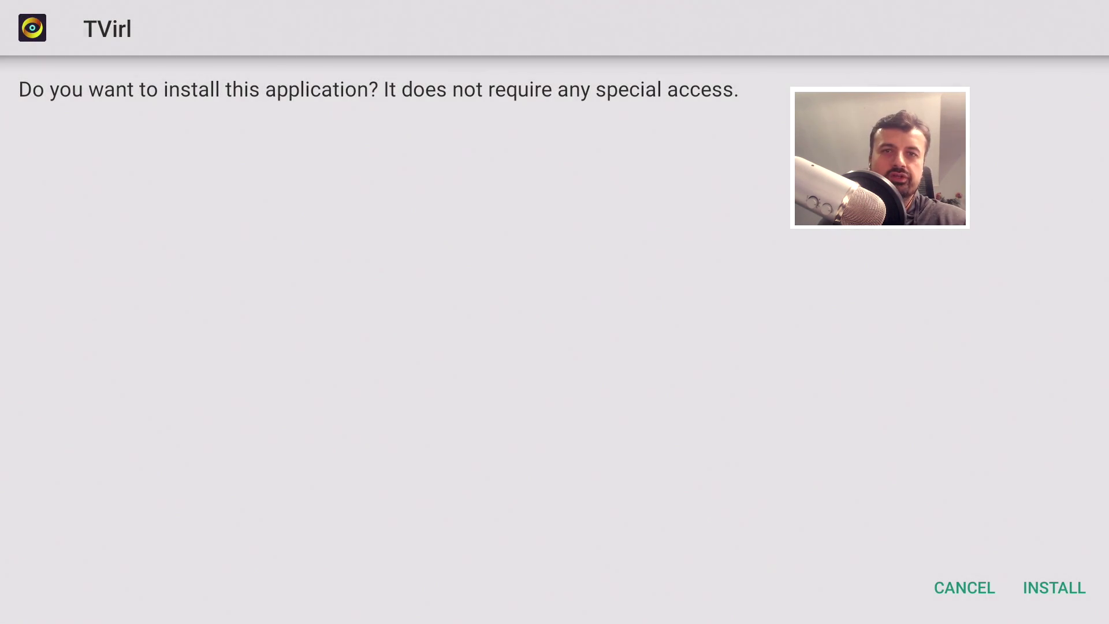
key("Right")
key("Right")
key("Return")
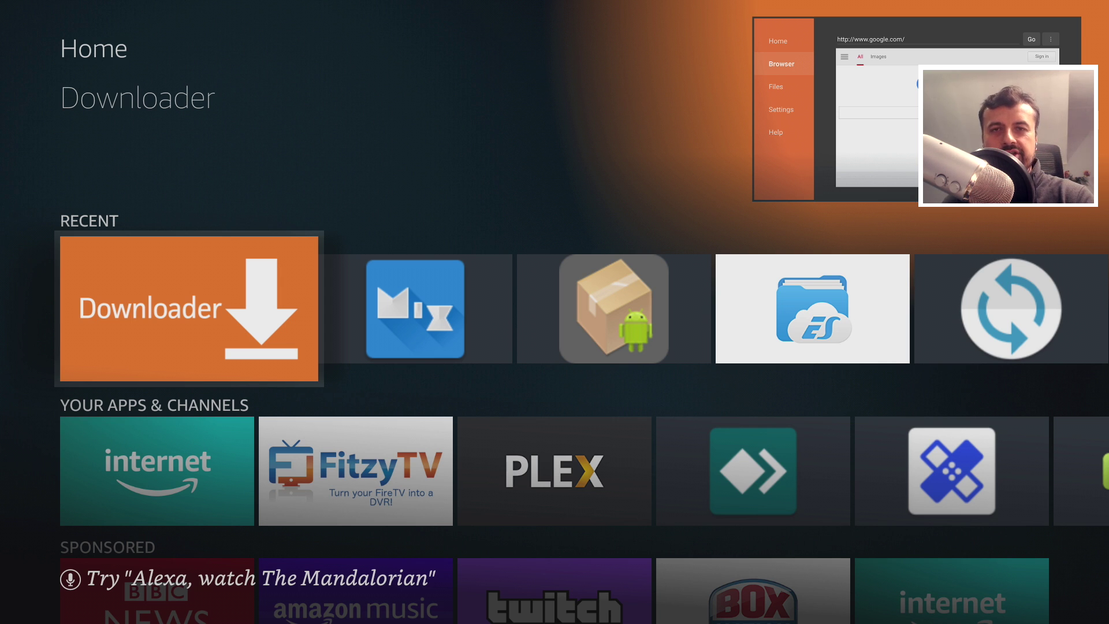
key("Return")
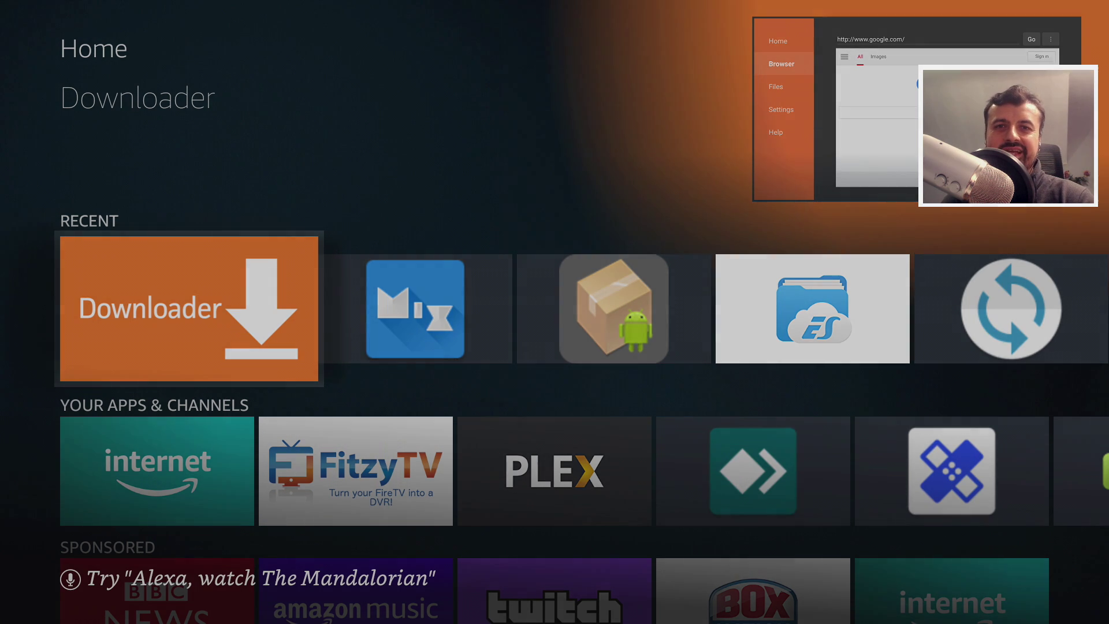